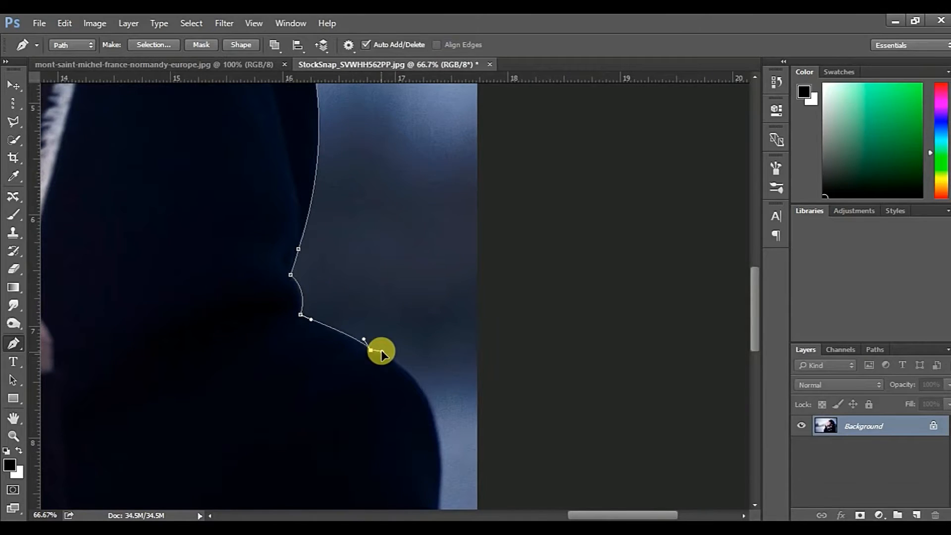
# Trace the Pen path down the hood's shoulder and sleeve edge and close it along the photo's lower edge
pyautogui.scroll(-3, 431, 391)
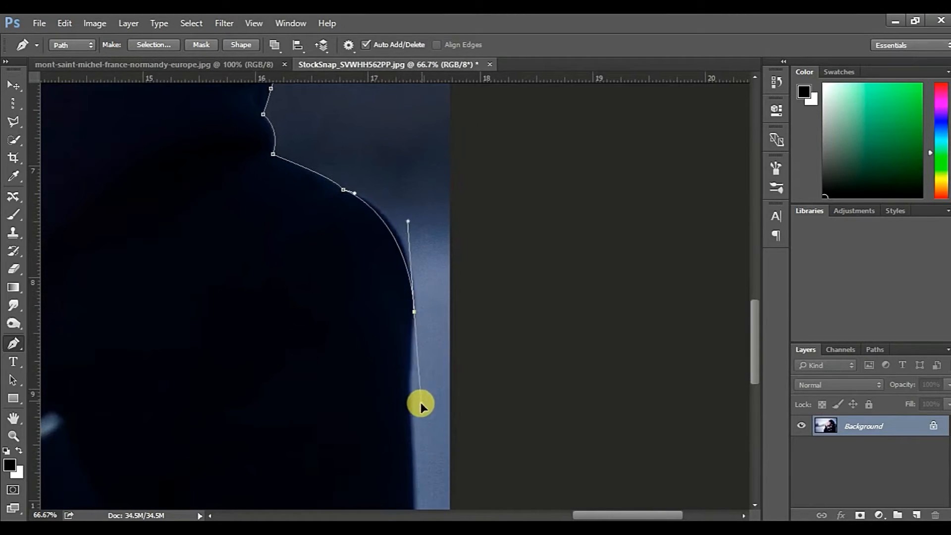
pyautogui.moveTo(412, 411); pyautogui.dragTo(412, 322)
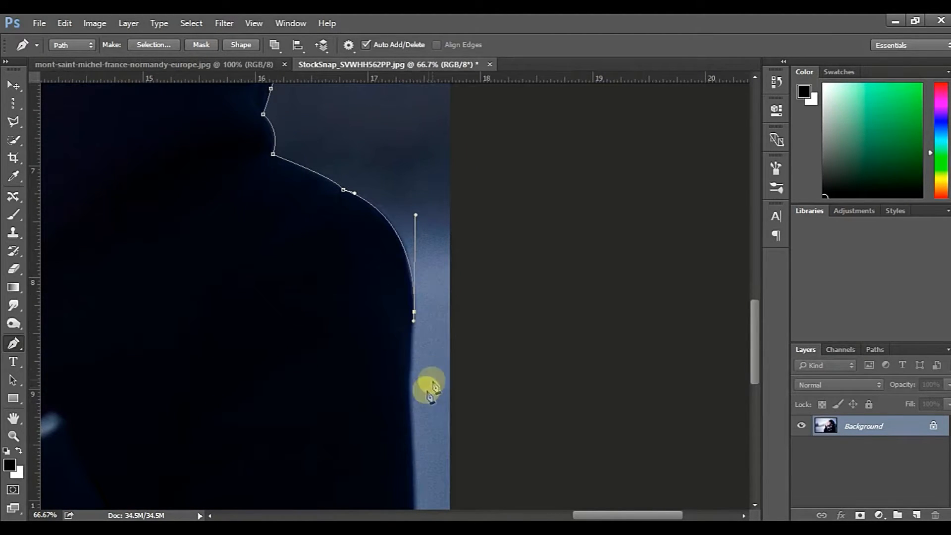
pyautogui.moveTo(411, 440); pyautogui.dragTo(443, 189)
pyautogui.moveTo(430, 358); pyautogui.dragTo(428, 376)
pyautogui.click(426, 449)
pyautogui.moveTo(174, 342); pyautogui.dragTo(366, 416)
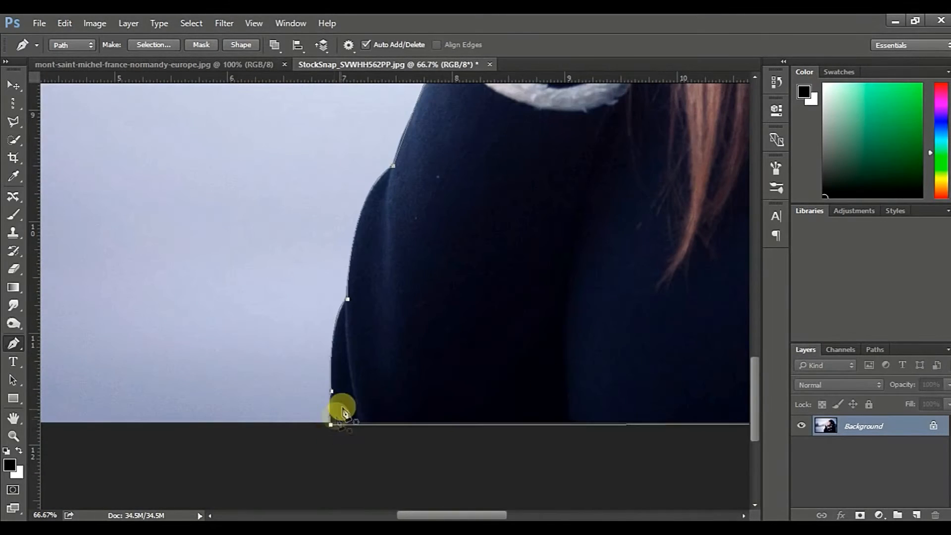
# Convert the closed path around the woman into a new anti-aliased selection with a 0.2-pixel feather radius
pyautogui.hotkey('ctrl', '-')
pyautogui.hotkey('ctrl', '-')
pyautogui.hotkey('ctrl', '-')
pyautogui.moveTo(326, 242); pyautogui.dragTo(205, 405)
pyautogui.rightClick(467, 315)
pyautogui.click(528, 275)
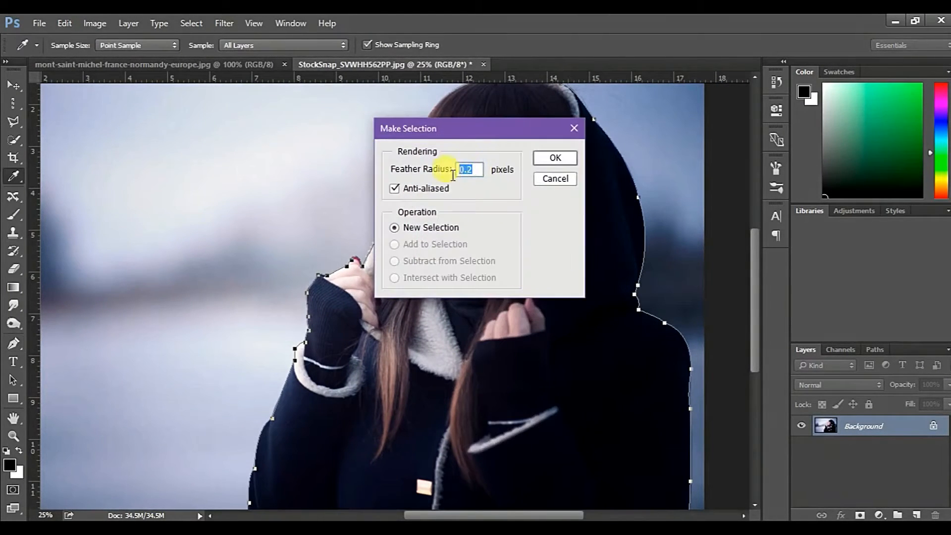
pyautogui.click(556, 157)
pyautogui.hotkey('ctrl', '-')
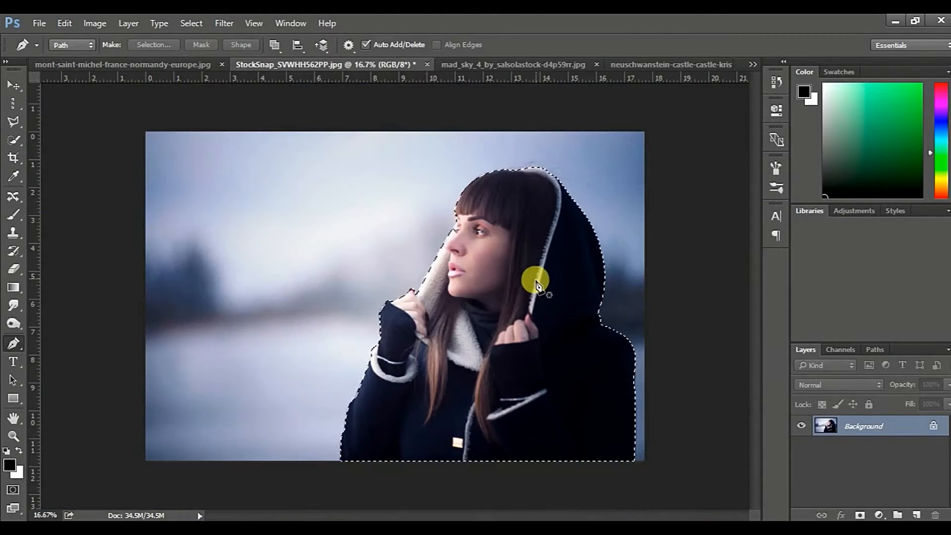
# Unlock the background, copy the selected woman to a new layer and hide the original photo layer
pyautogui.click(933, 429)
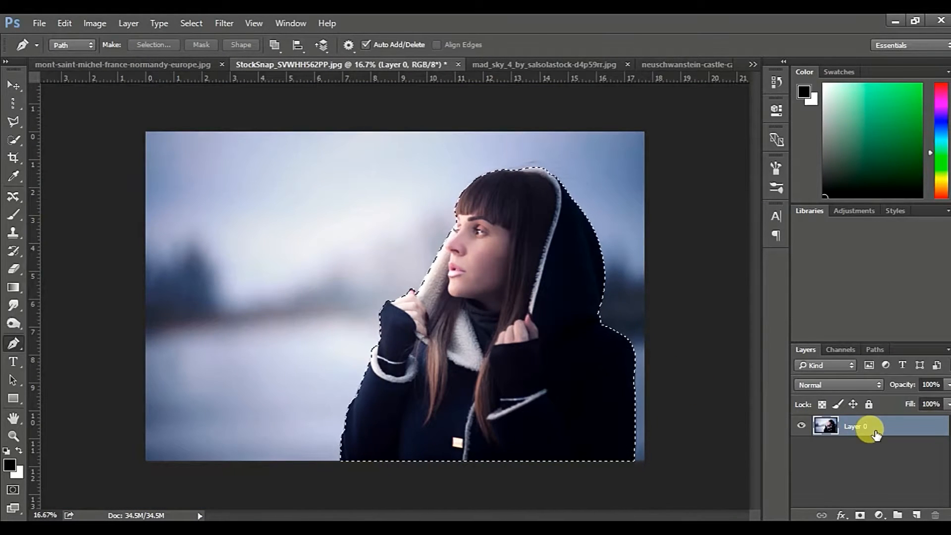
pyautogui.hotkey('ctrl', 'j')
pyautogui.click(801, 446)
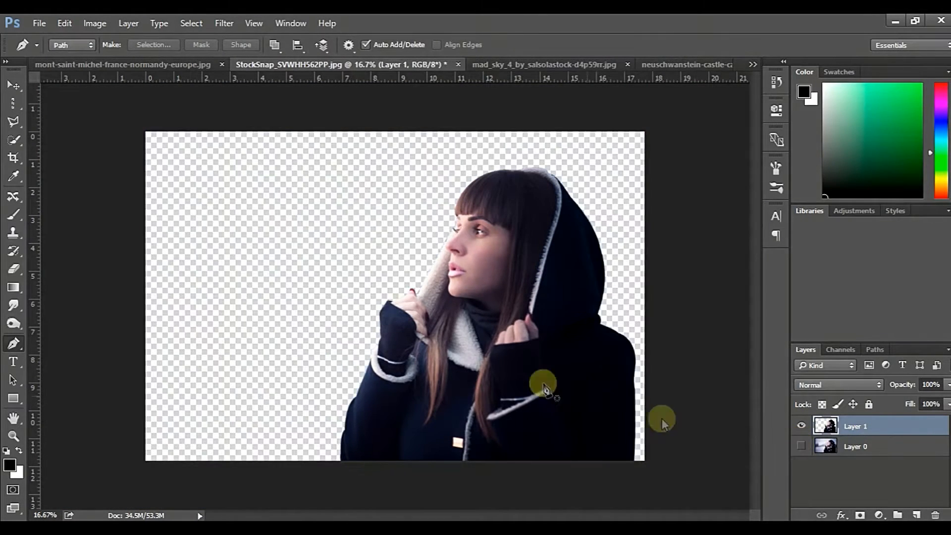
# Copy the stormy sky from the mad_sky_4 image into the woman's document as a new layer
pyautogui.click(528, 65)
pyautogui.press('v')
pyautogui.moveTo(406, 308); pyautogui.dragTo(410, 285)
pyautogui.hotkey('ctrl', 't')
pyautogui.moveTo(456, 319); pyautogui.dragTo(386, 320)
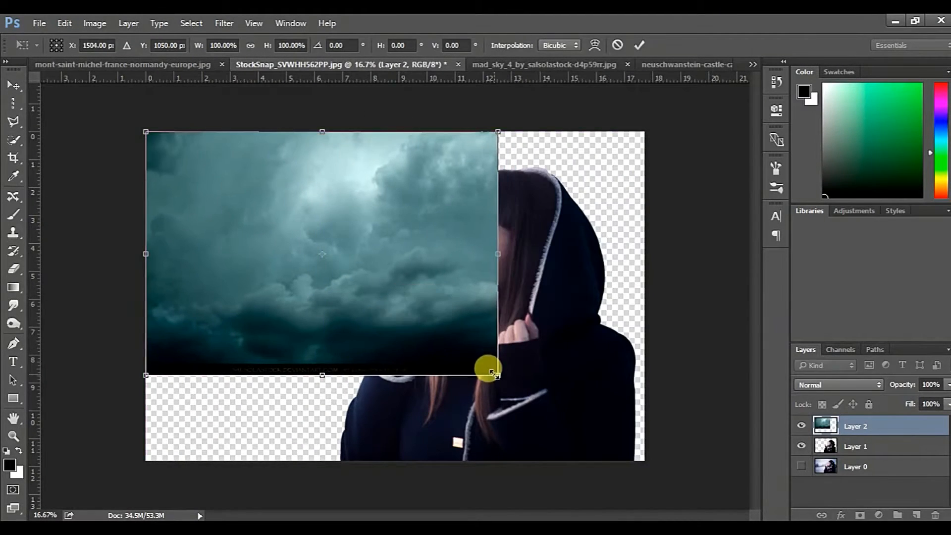
pyautogui.moveTo(498, 375); pyautogui.dragTo(550, 380)
pyautogui.moveTo(425, 339); pyautogui.dragTo(460, 358)
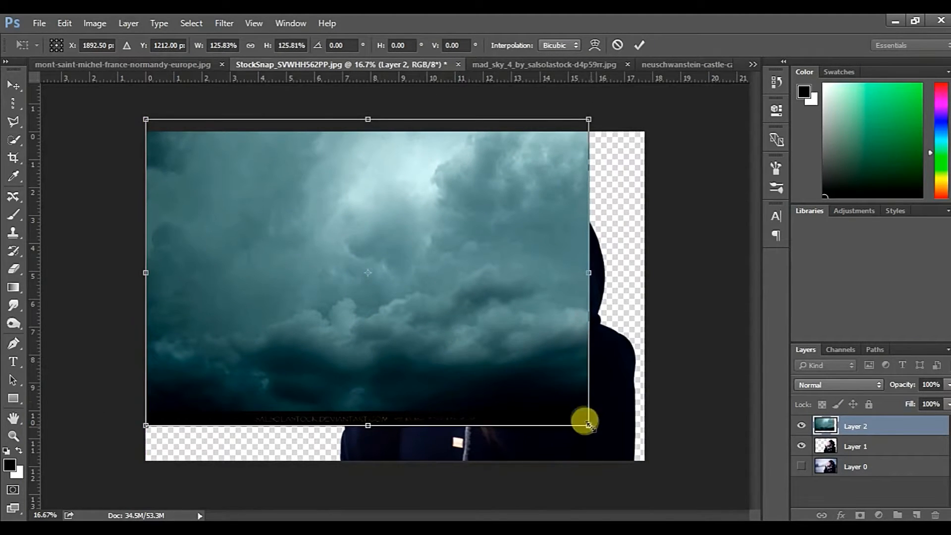
pyautogui.moveTo(593, 295); pyautogui.dragTo(650, 284)
pyautogui.moveTo(393, 422)
pyautogui.mouseDown()
pyautogui.moveTo(393, 399)
pyautogui.moveTo(394, 412)
pyautogui.mouseUp()
pyautogui.click(617, 46)
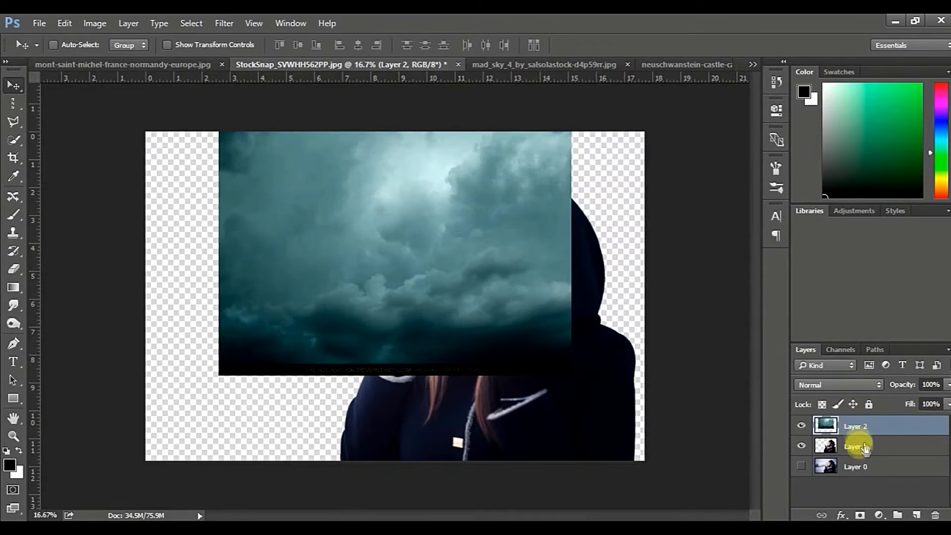
# Move the woman's cutout layer above the sky layer and reselect the sky layer
pyautogui.moveTo(858, 443); pyautogui.dragTo(825, 411)
pyautogui.keyDown('ctrl'); pyautogui.click(357, 355); pyautogui.keyUp('ctrl')
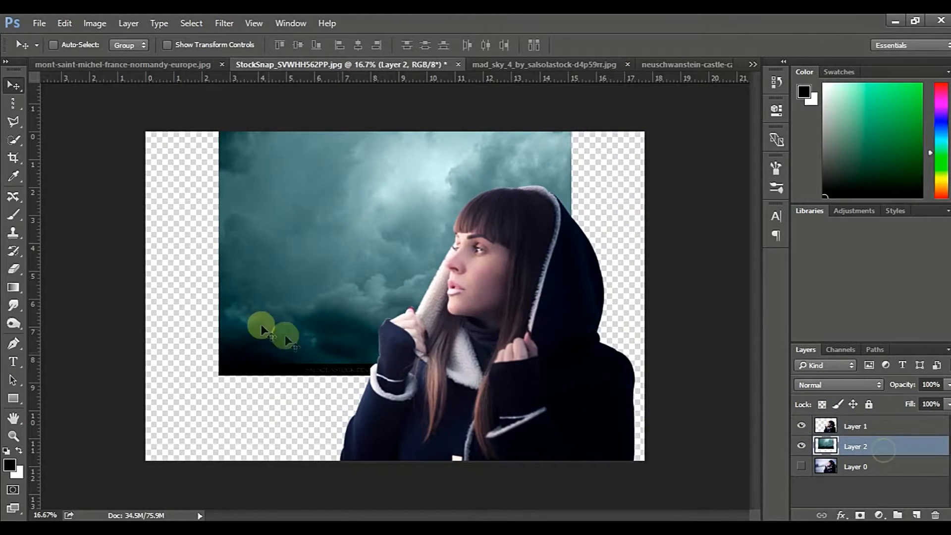
# Scale the sky layer to 141.49% width and 124.86% height and position it across the canvas's upper part
pyautogui.hotkey('ctrl', 't')
pyautogui.moveTo(218, 131); pyautogui.dragTo(145, 131)
pyautogui.moveTo(565, 254); pyautogui.dragTo(642, 254)
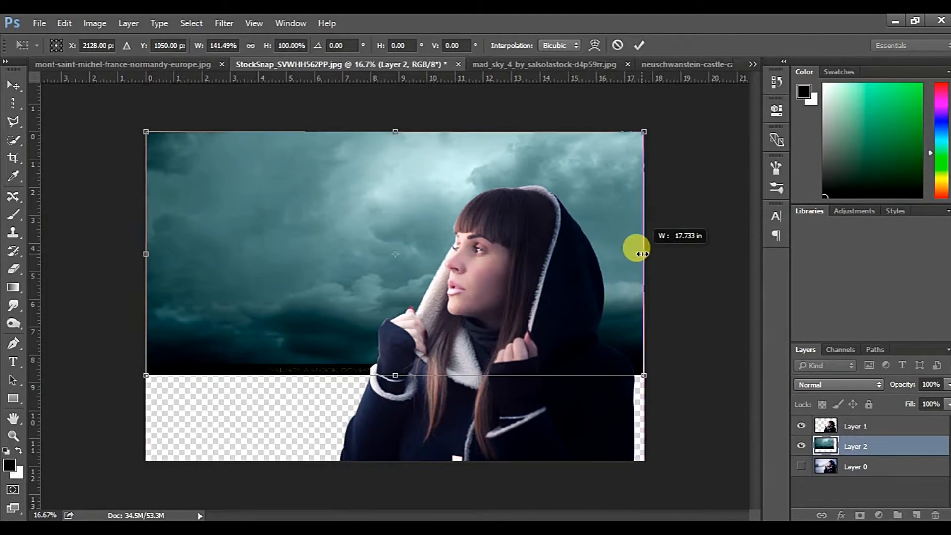
pyautogui.moveTo(396, 128); pyautogui.dragTo(397, 68)
pyautogui.moveTo(397, 202); pyautogui.dragTo(396, 219)
pyautogui.hotkey('ctrl', '-')
pyautogui.moveTo(376, 277); pyautogui.dragTo(374, 259)
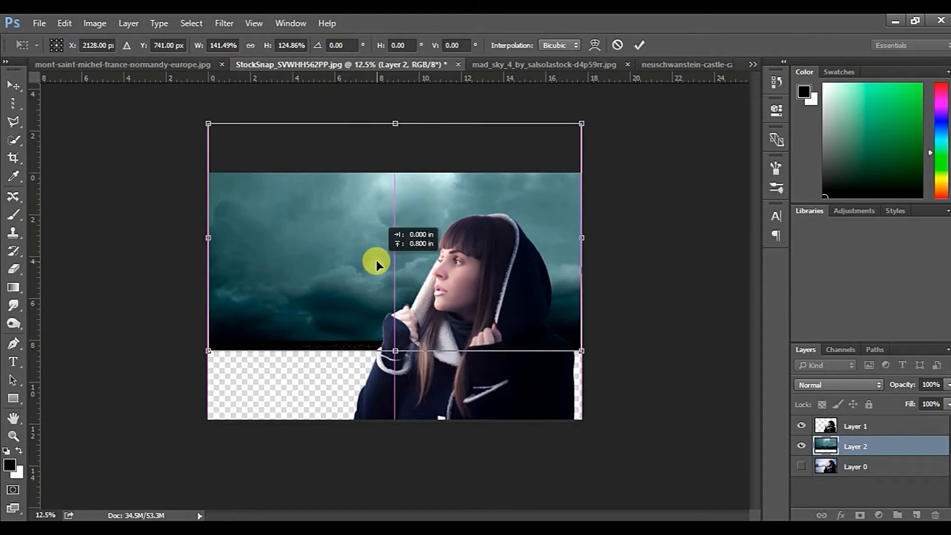
pyautogui.click(639, 45)
pyautogui.hotkey('ctrl', '+')
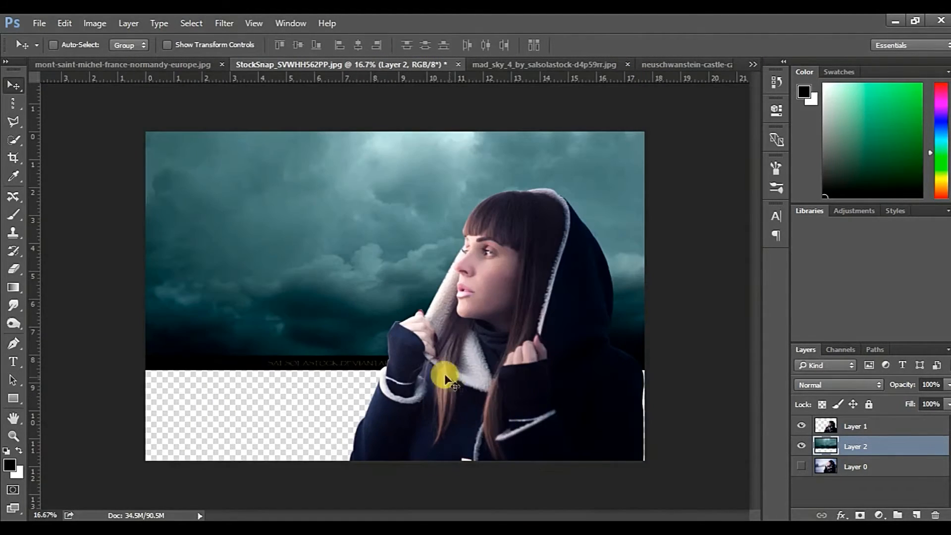
# Copy the castle cutout from the neuschwanstein-castle image into the woman's document, between her layer and the sky
pyautogui.click(752, 64)
pyautogui.click(663, 114)
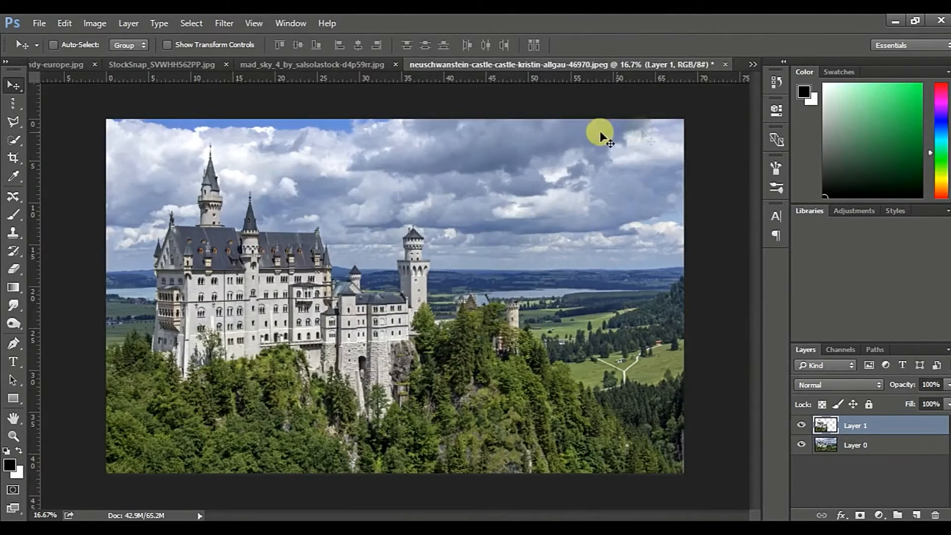
pyautogui.moveTo(287, 283)
pyautogui.mouseDown()
pyautogui.moveTo(288, 58)
pyautogui.moveTo(304, 181)
pyautogui.moveTo(344, 288)
pyautogui.moveTo(277, 288)
pyautogui.mouseUp()
# Flip the castle layer horizontally, scale it to about 100.4% and position it beside the woman at the canvas's lower edge
pyautogui.hotkey('ctrl', 't')
pyautogui.rightClick(340, 289)
pyautogui.click(399, 266)
pyautogui.moveTo(391, 461); pyautogui.dragTo(320, 373)
pyautogui.moveTo(377, 414); pyautogui.dragTo(387, 419)
pyautogui.moveTo(325, 373)
pyautogui.mouseDown()
pyautogui.moveTo(338, 372)
pyautogui.moveTo(308, 364)
pyautogui.moveTo(327, 376)
pyautogui.mouseUp()
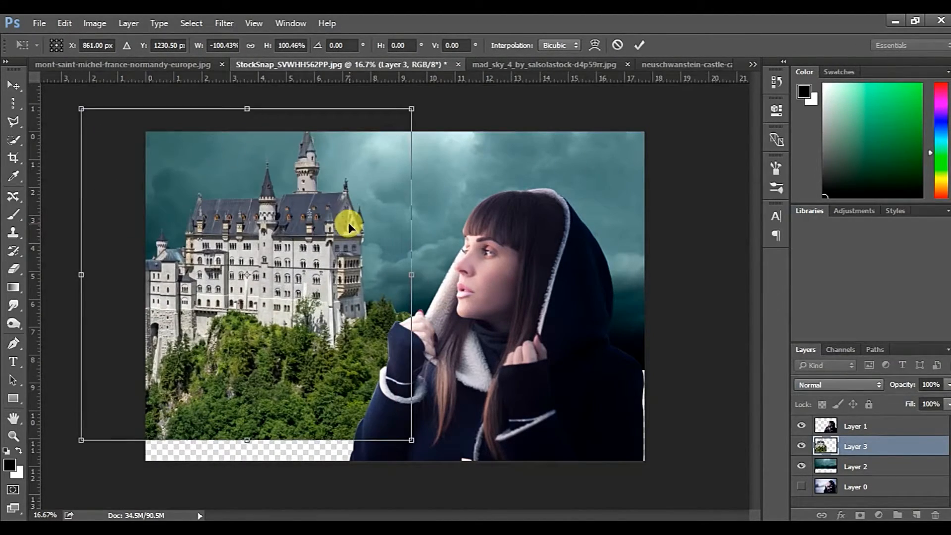
pyautogui.moveTo(330, 215); pyautogui.dragTo(333, 226)
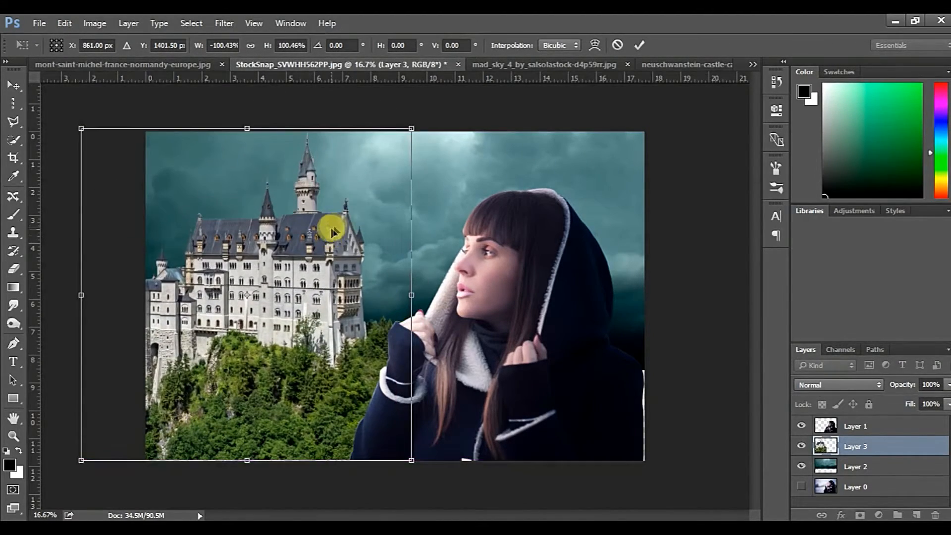
pyautogui.click(638, 45)
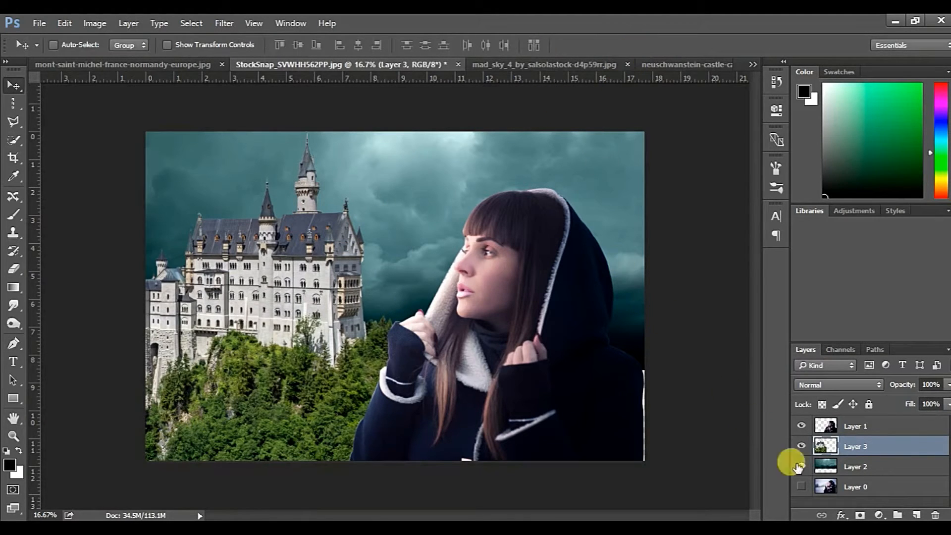
# Stretch the sky layer down to fill the whole canvas, hiding the castle and woman layers while adjusting it
pyautogui.click(852, 469)
pyautogui.click(803, 445)
pyautogui.click(801, 426)
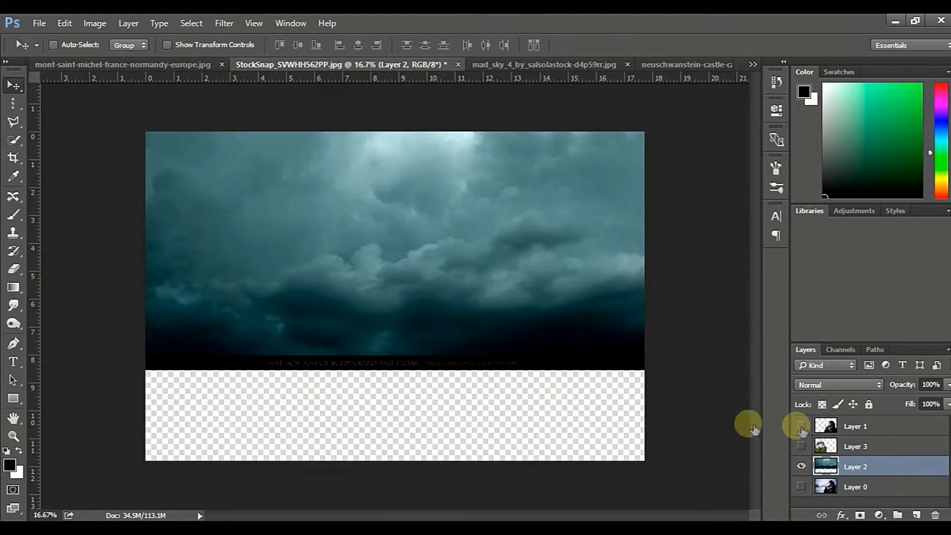
pyautogui.hotkey('ctrl', 't')
pyautogui.moveTo(393, 329); pyautogui.dragTo(398, 388)
pyautogui.moveTo(395, 436); pyautogui.dragTo(396, 476)
pyautogui.click(638, 46)
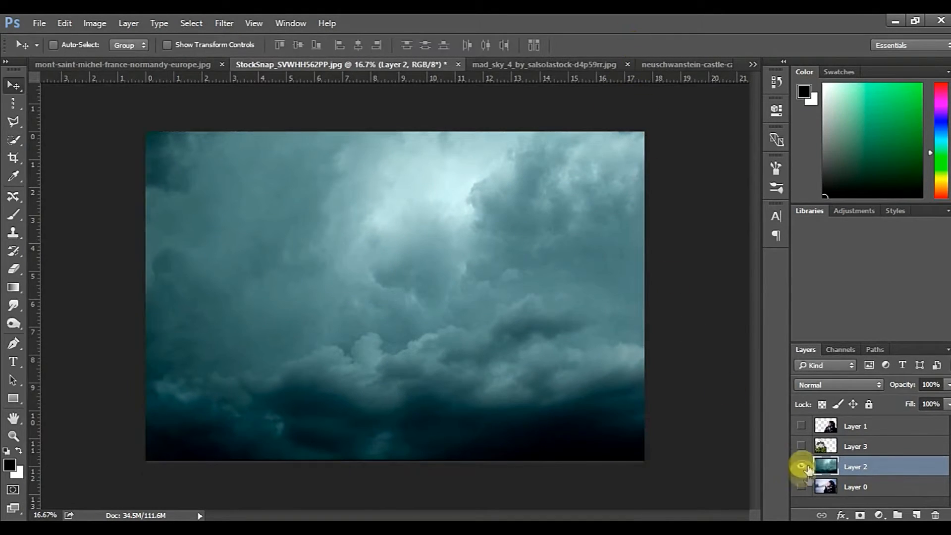
pyautogui.click(801, 446)
pyautogui.click(801, 427)
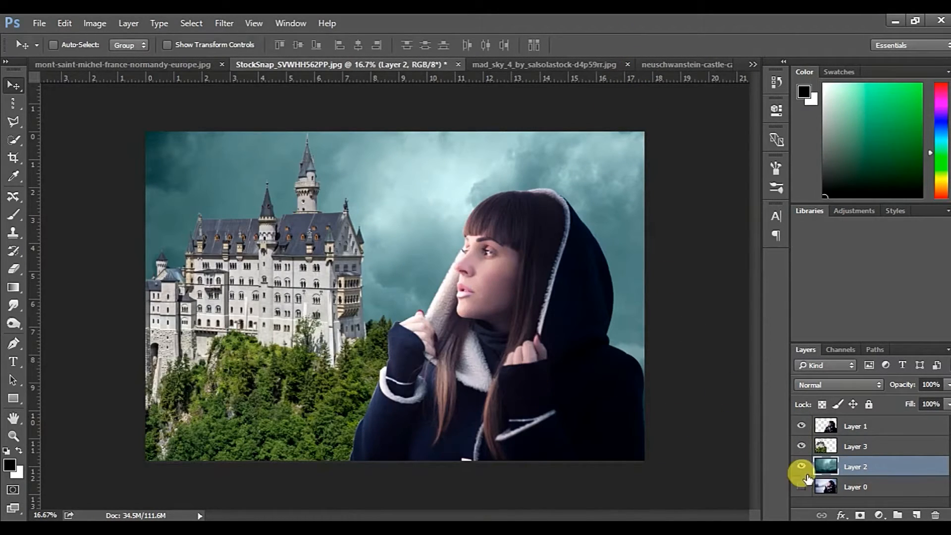
# Add a Levels adjustment clipped to the sky layer with shadow input 41 and midtone 0.80
pyautogui.click(878, 517)
pyautogui.click(871, 281)
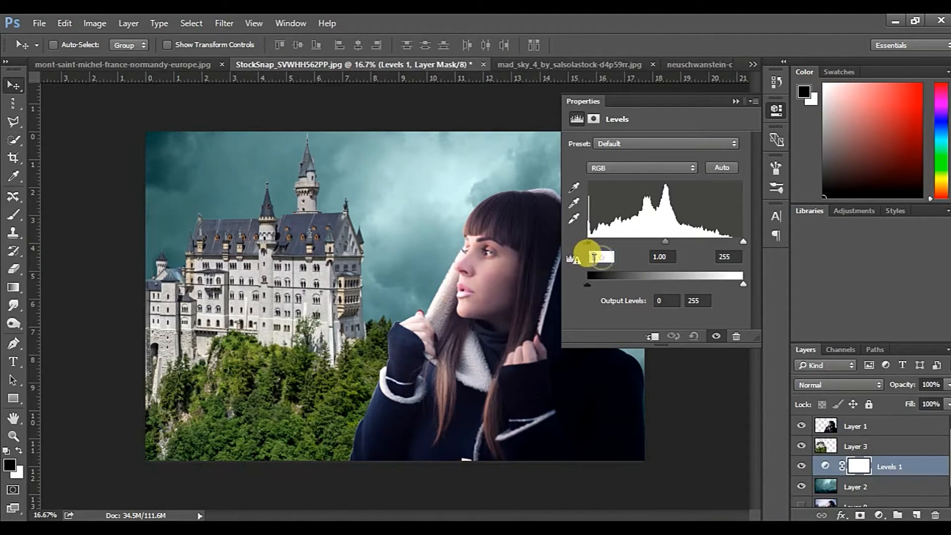
pyautogui.write('41')
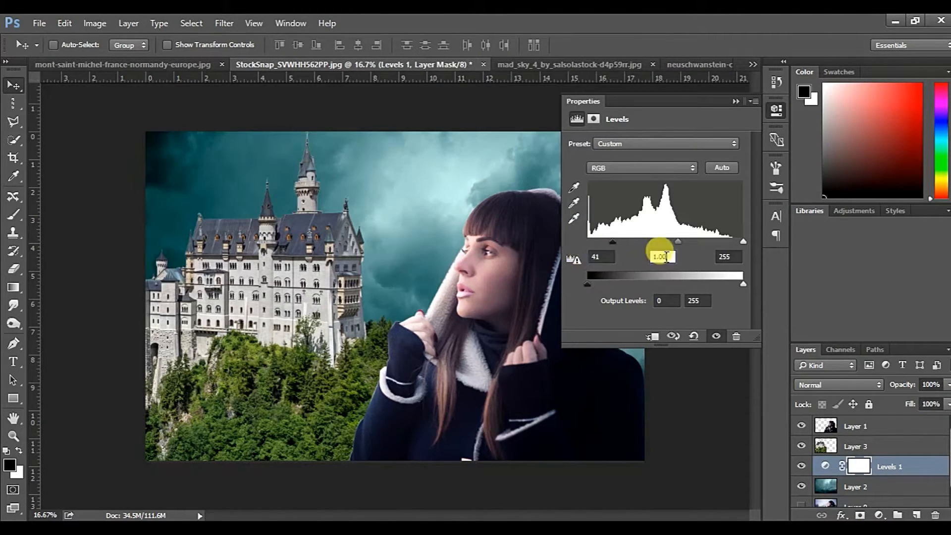
pyautogui.write('0.80')
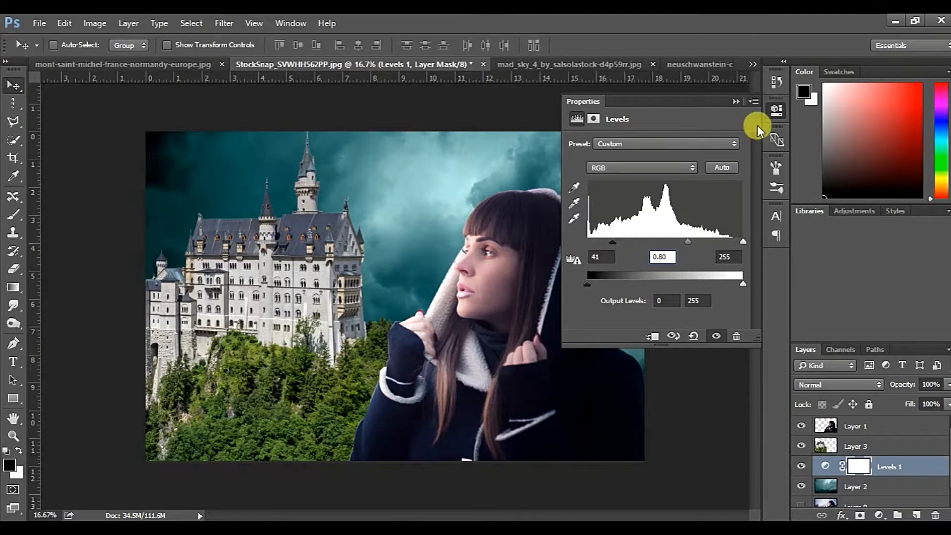
pyautogui.click(734, 101)
# Add a Hue/Saturation adjustment clipped to the castle layer with saturation -45 and lightness -26
pyautogui.scroll(-1, 886, 490)
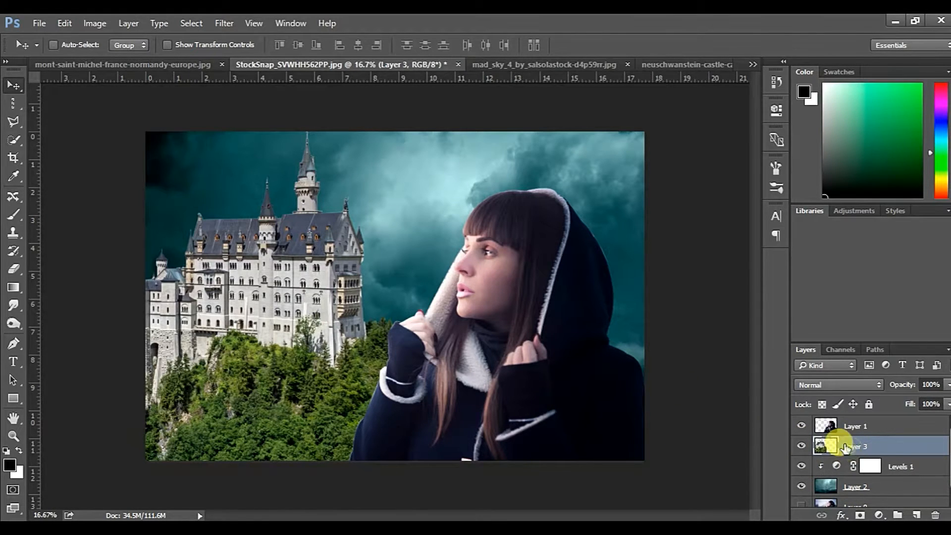
pyautogui.click(880, 515)
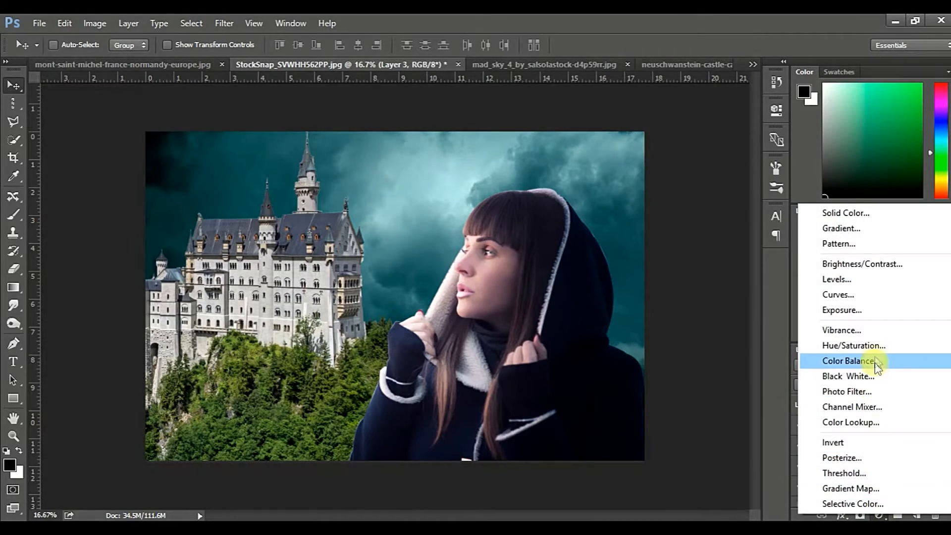
pyautogui.click(850, 343)
pyautogui.moveTo(641, 226); pyautogui.dragTo(619, 225)
pyautogui.moveTo(655, 255); pyautogui.dragTo(634, 251)
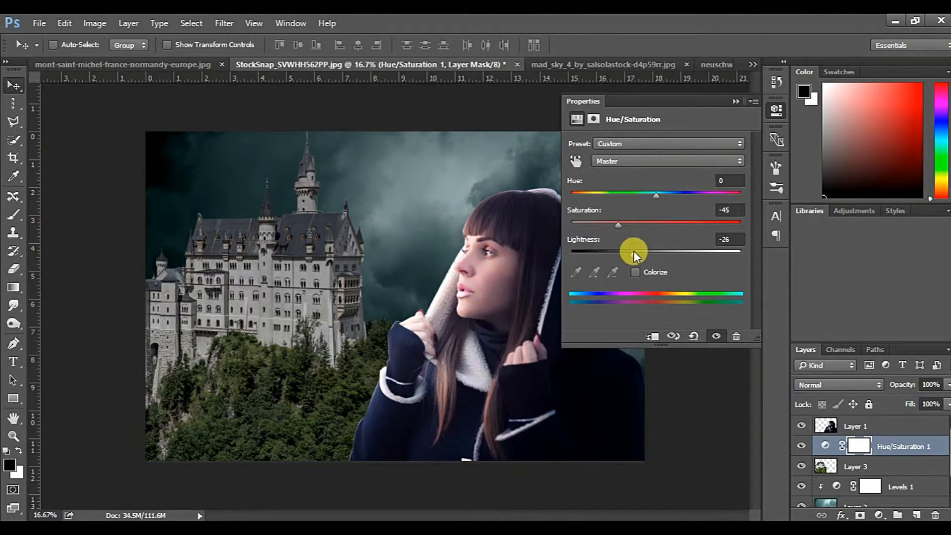
pyautogui.click(653, 337)
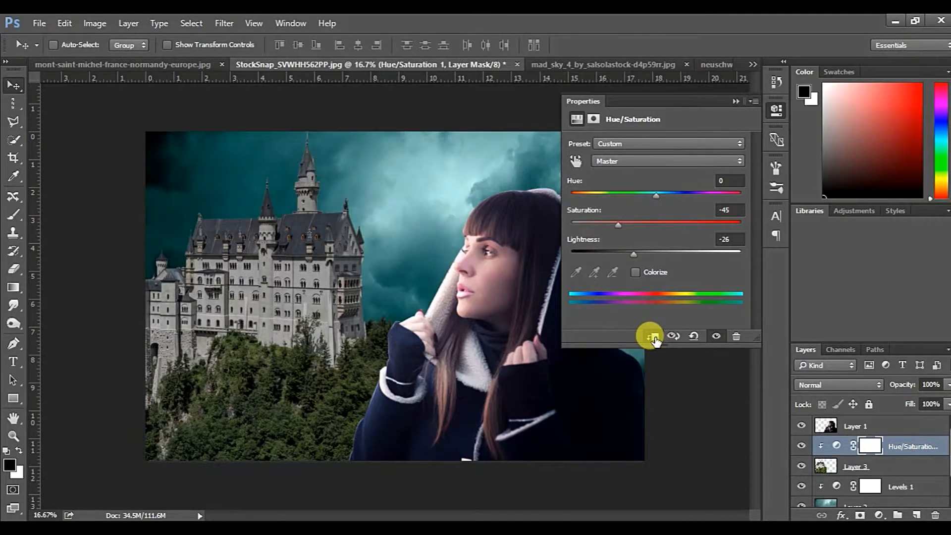
pyautogui.click(735, 101)
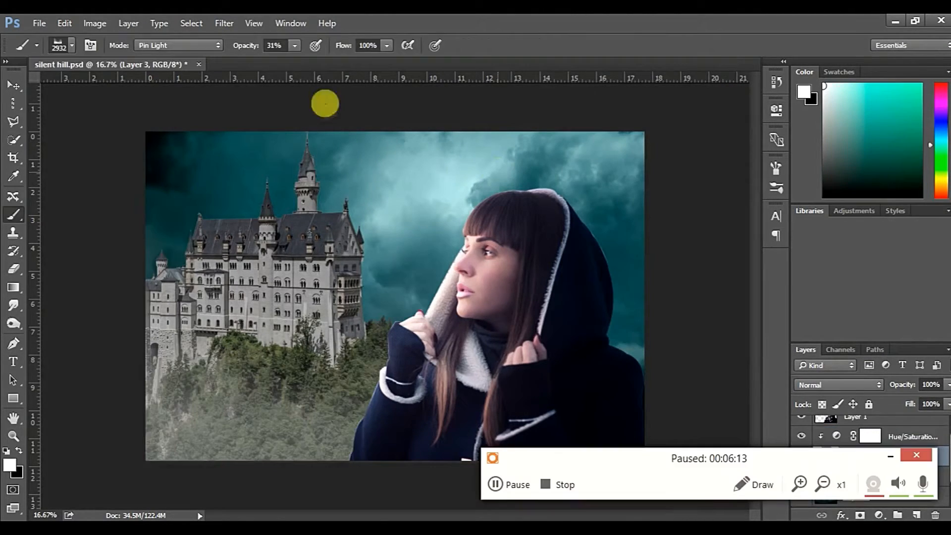
pyautogui.click(10, 466)
pyautogui.click(622, 123)
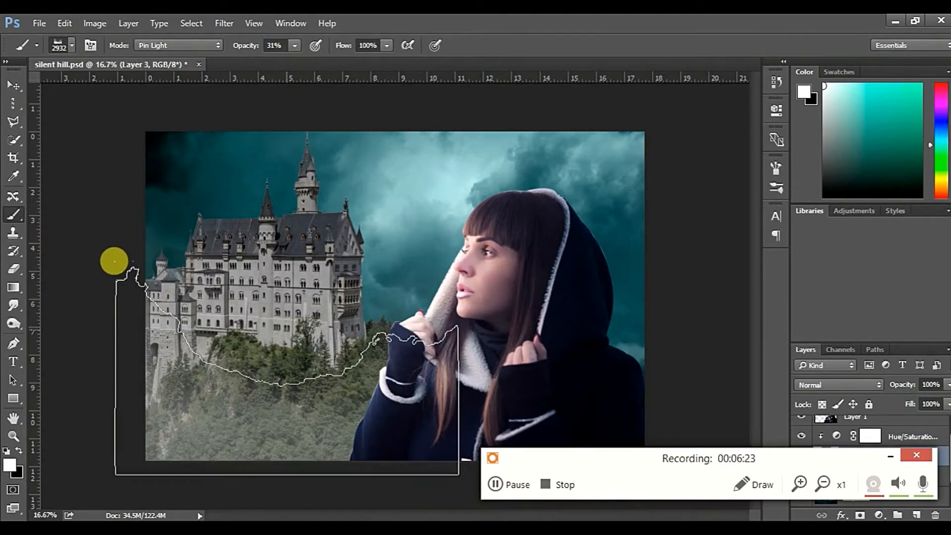
pyautogui.click(287, 371)
pyautogui.hotkey('ctrl', 'z')
pyautogui.click(893, 455)
pyautogui.click(629, 311)
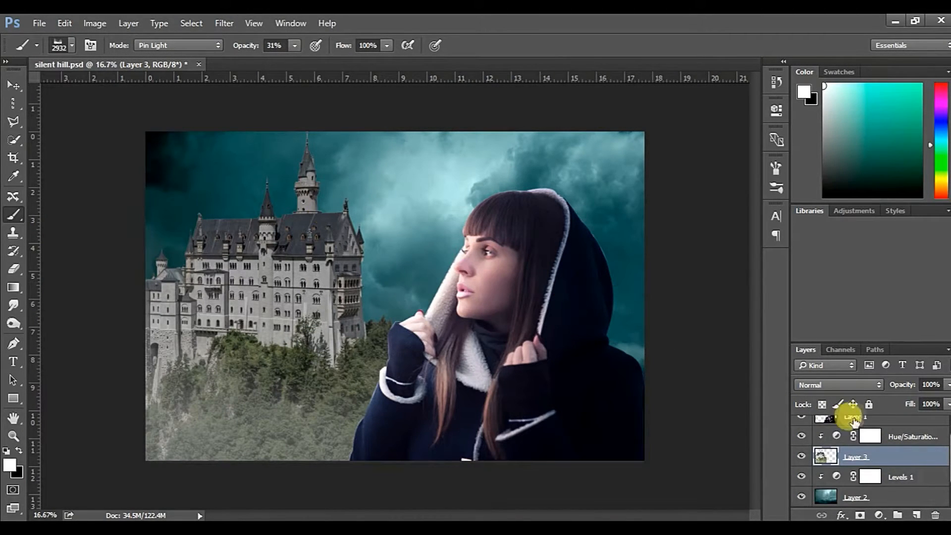
# Add a mask to the castle layer and fade the forested base with a black cloud brush at 31% opacity
pyautogui.click(861, 515)
pyautogui.click(295, 353)
pyautogui.click(297, 347)
pyautogui.click(294, 361)
pyautogui.press(']')
pyautogui.click(315, 355)
pyautogui.click(316, 304)
pyautogui.click(316, 304)
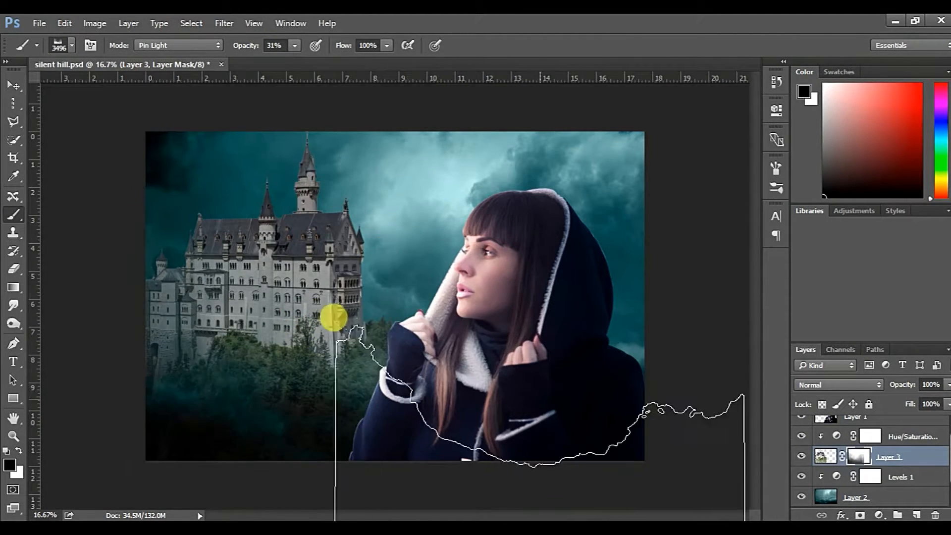
# Rotate the cloud brush tip, enlarge it to 3820 px and paint the castle mask again over the base
pyautogui.rightClick(479, 287)
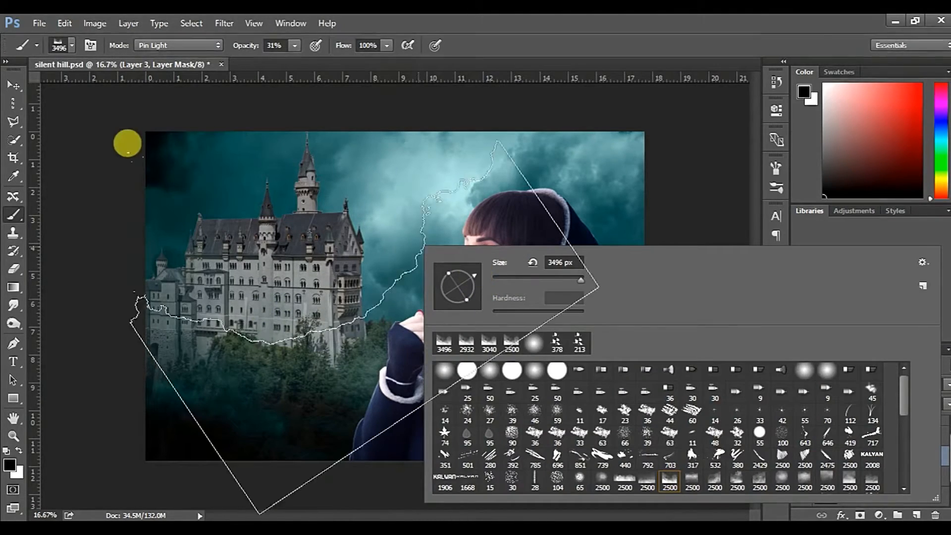
pyautogui.click(367, 316)
pyautogui.keyDown('alt'); pyautogui.rightClick(367, 316); pyautogui.keyUp('alt')
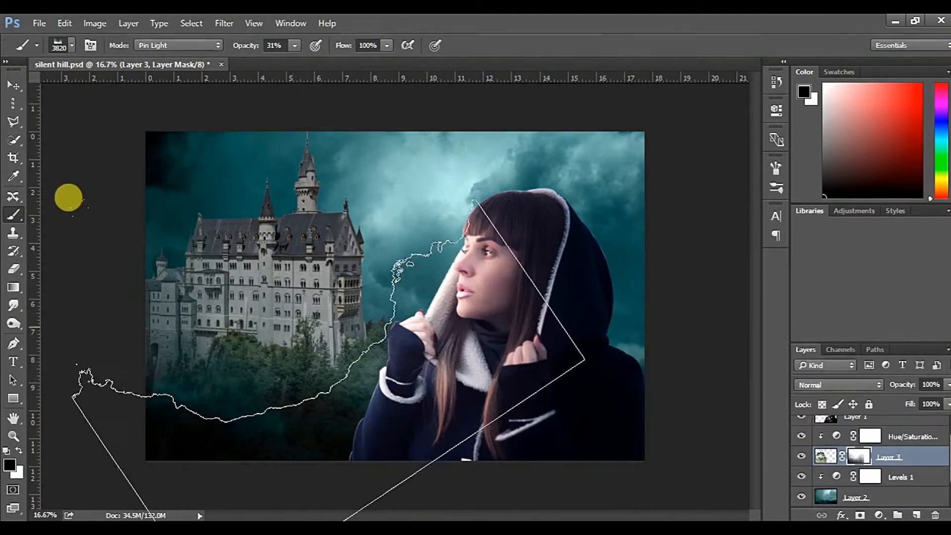
pyautogui.click(277, 326)
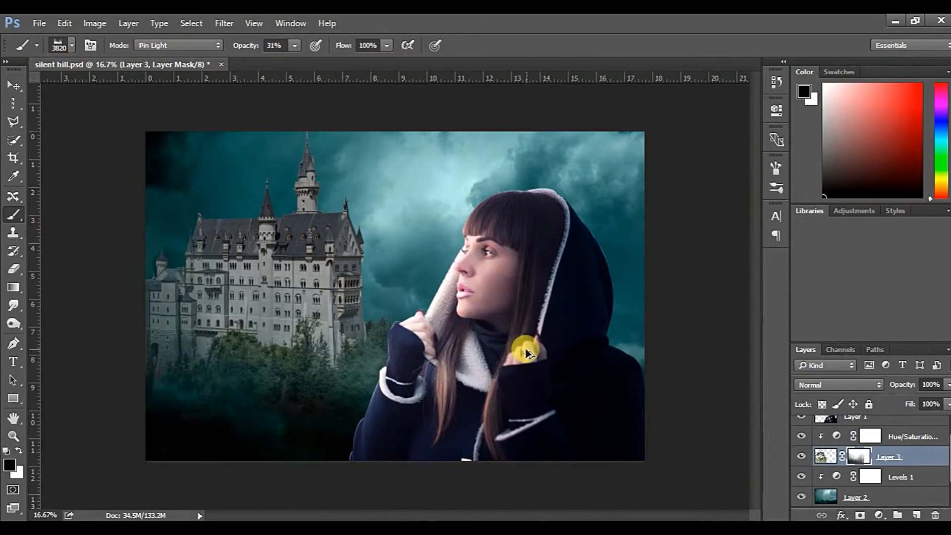
# Switch to another 2500 px cloud brush tip, rotate it, enlarge it to 4048 px and fade the castle mask's base further
pyautogui.click(68, 43)
pyautogui.moveTo(492, 209)
pyautogui.mouseDown()
pyautogui.moveTo(487, 251)
pyautogui.moveTo(489, 230)
pyautogui.mouseUp()
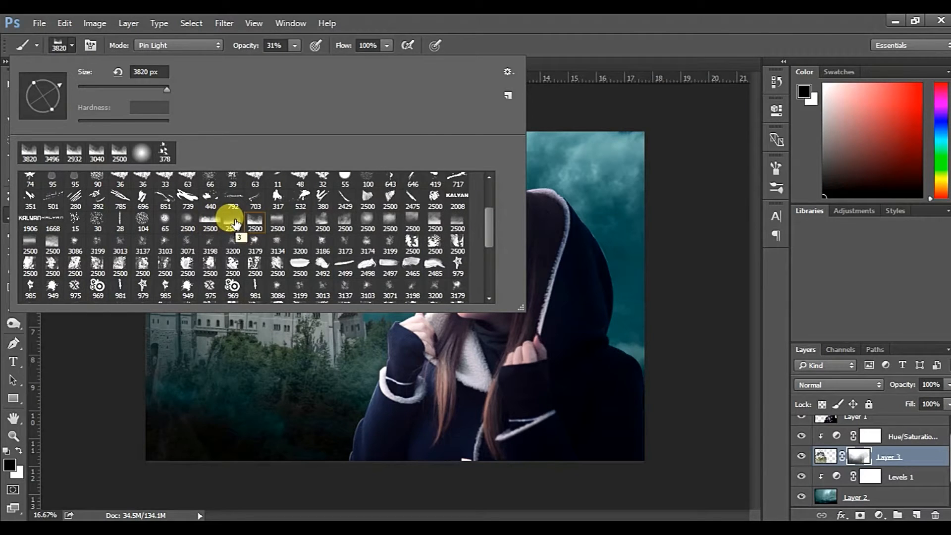
pyautogui.press('Return')
pyautogui.moveTo(249, 255); pyautogui.dragTo(298, 215)
pyautogui.rightClick(305, 213)
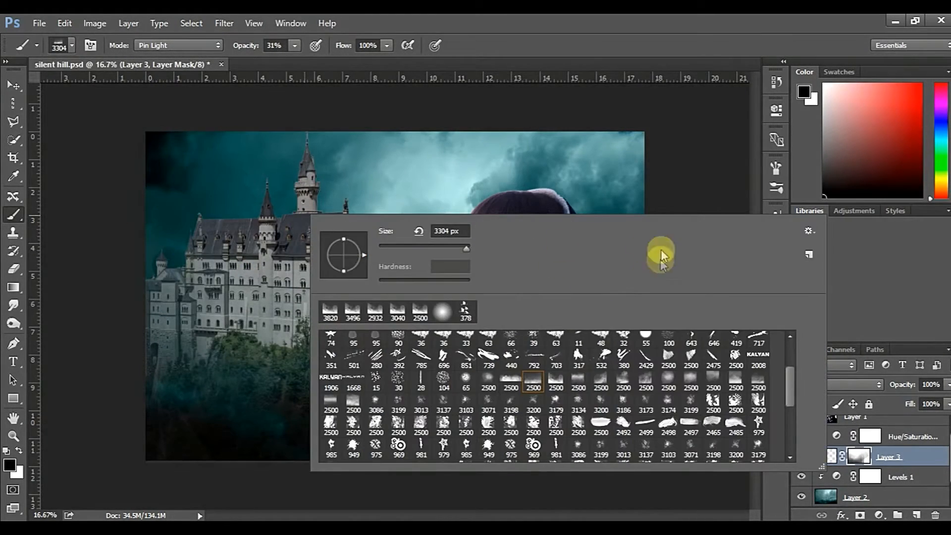
pyautogui.moveTo(256, 304); pyautogui.dragTo(303, 299)
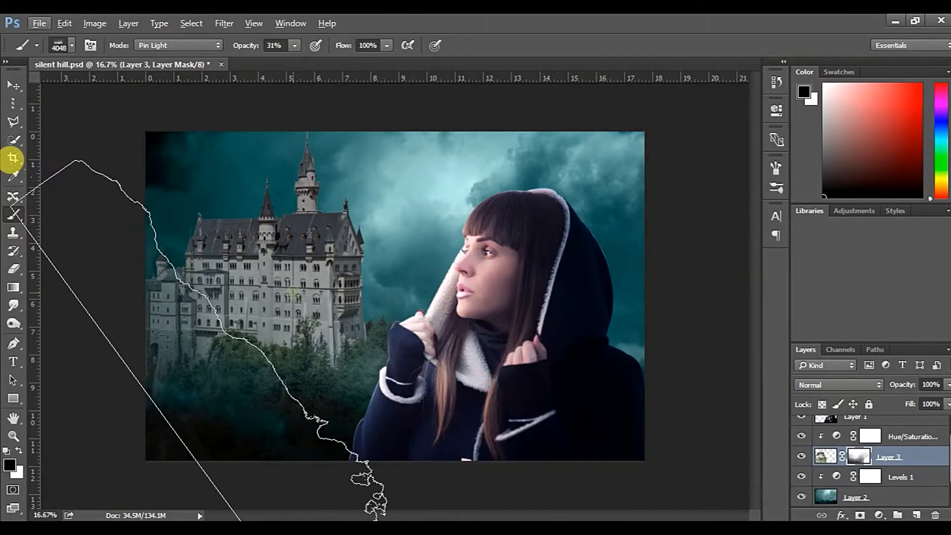
pyautogui.click(293, 292)
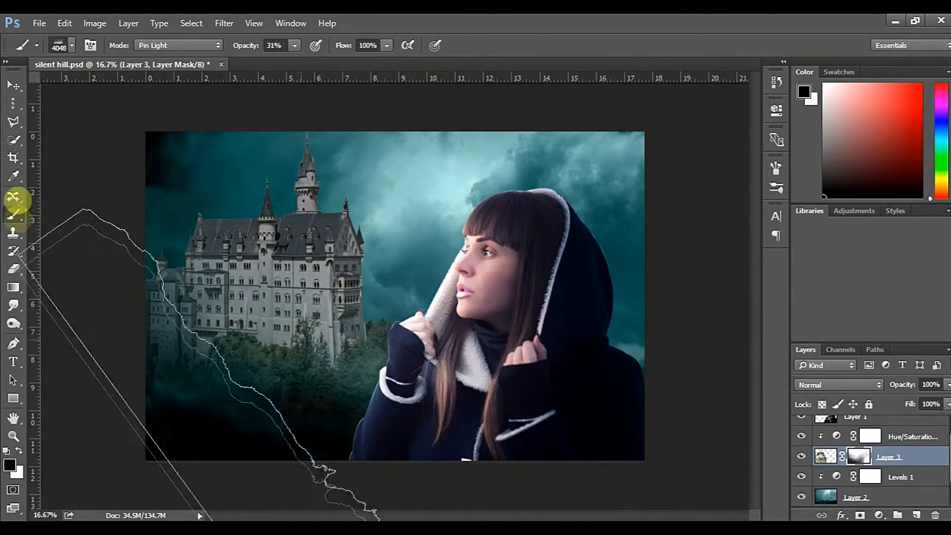
# Pick a splatter brush tip, reduce it to 947 px and paint black on the castle mask over the trees at the base
pyautogui.click(73, 45)
pyautogui.click(273, 260)
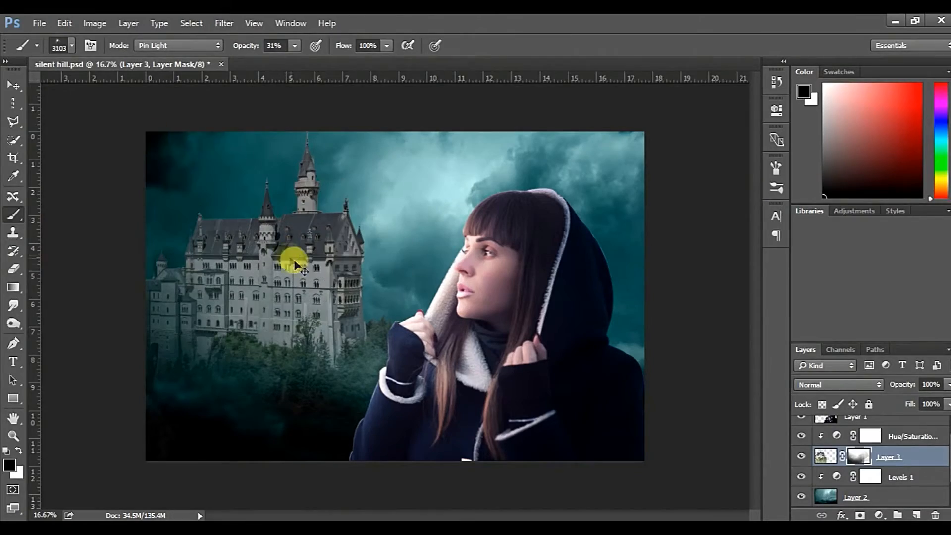
pyautogui.click(186, 286)
pyautogui.click(442, 26)
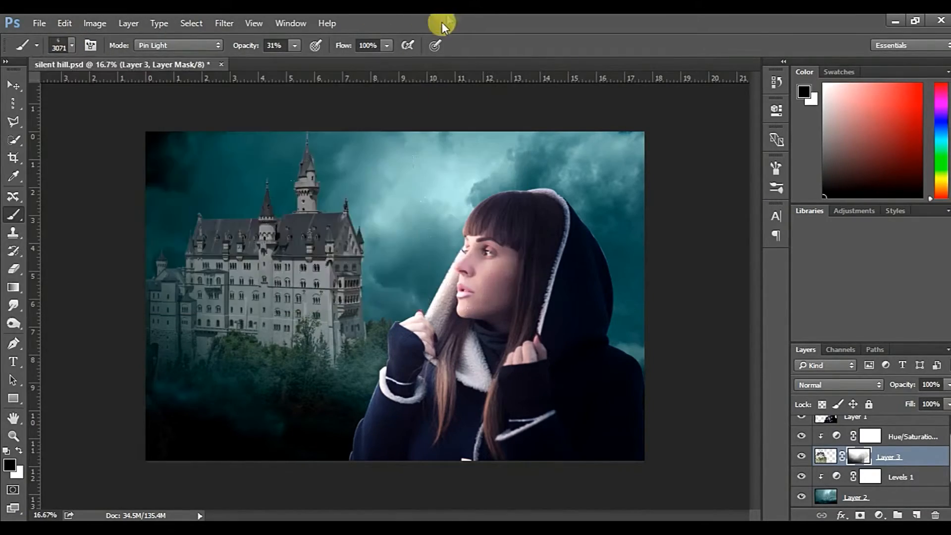
pyautogui.rightClick(324, 245)
pyautogui.moveTo(325, 265); pyautogui.dragTo(230, 263)
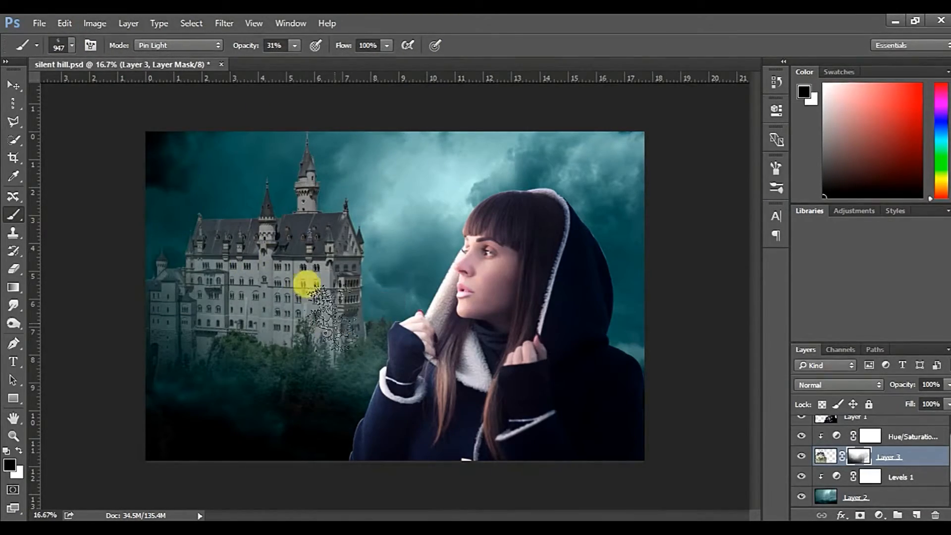
pyautogui.click(332, 356)
pyautogui.click(233, 337)
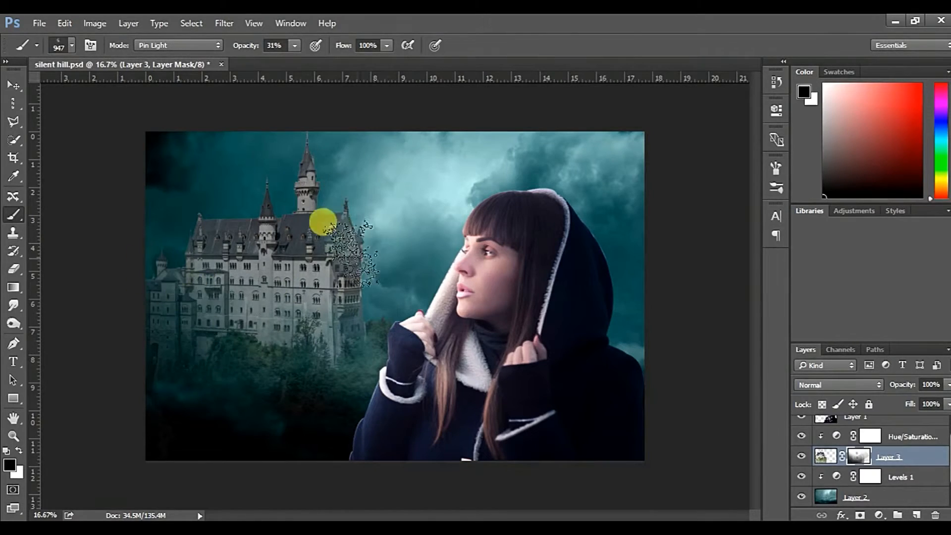
# Continue fading the castle mask around the walls and lower edge with the splatter brush enlarged to 1463 px
pyautogui.moveTo(382, 293); pyautogui.dragTo(404, 292)
pyautogui.click(375, 306)
pyautogui.click(276, 190)
pyautogui.click(306, 197)
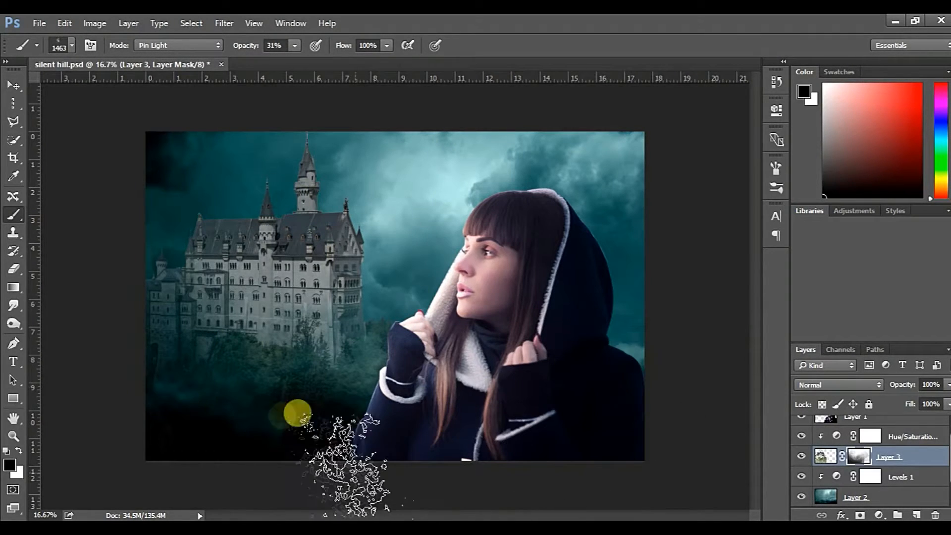
pyautogui.press('x')
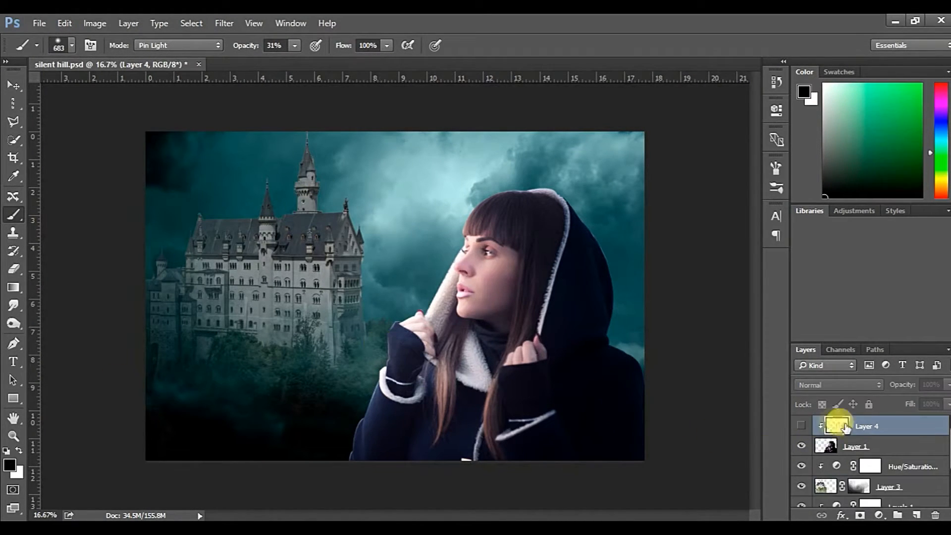
# Add a layer clipped to the woman layer and paint a rim light along the hood's outer edge with a soft white brush at 31% opacity
pyautogui.moveTo(845, 428); pyautogui.dragTo(935, 515)
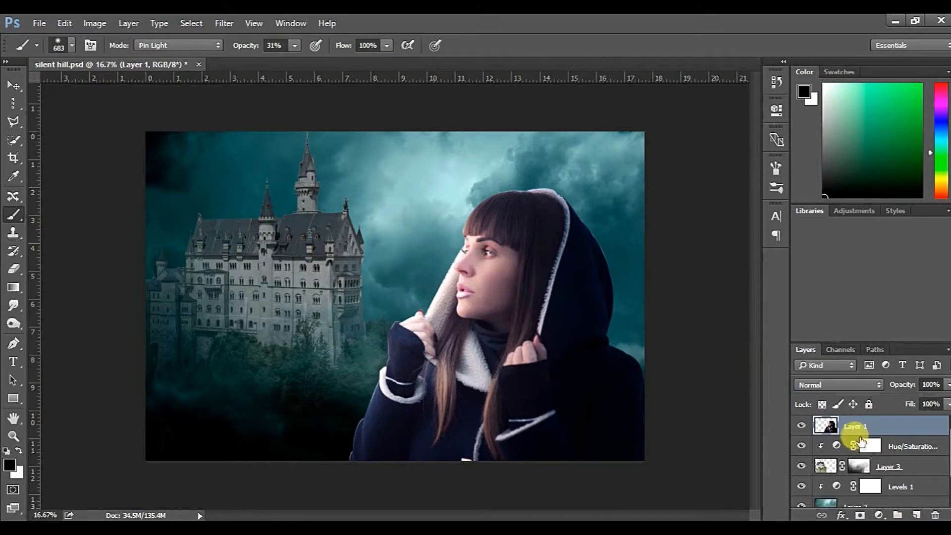
pyautogui.click(917, 515)
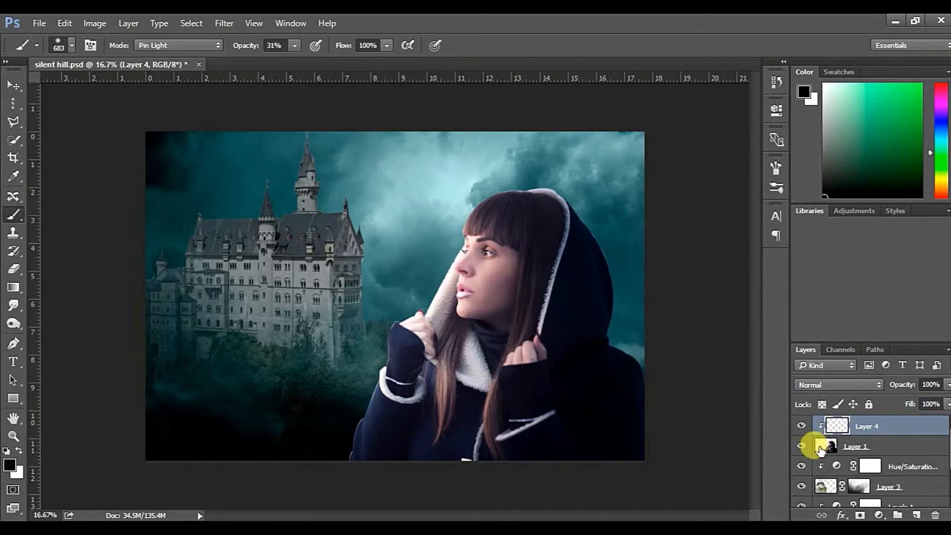
pyautogui.press('x')
pyautogui.click(65, 45)
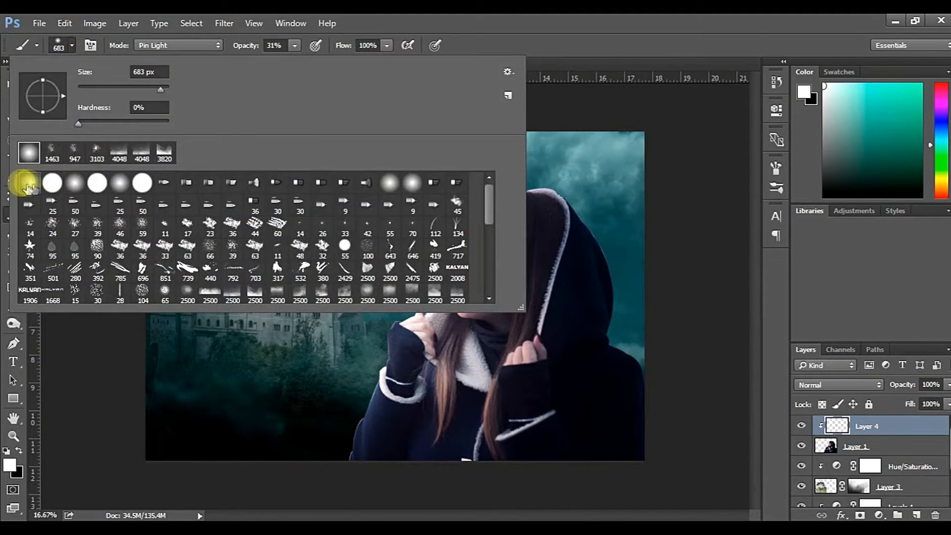
pyautogui.click(447, 20)
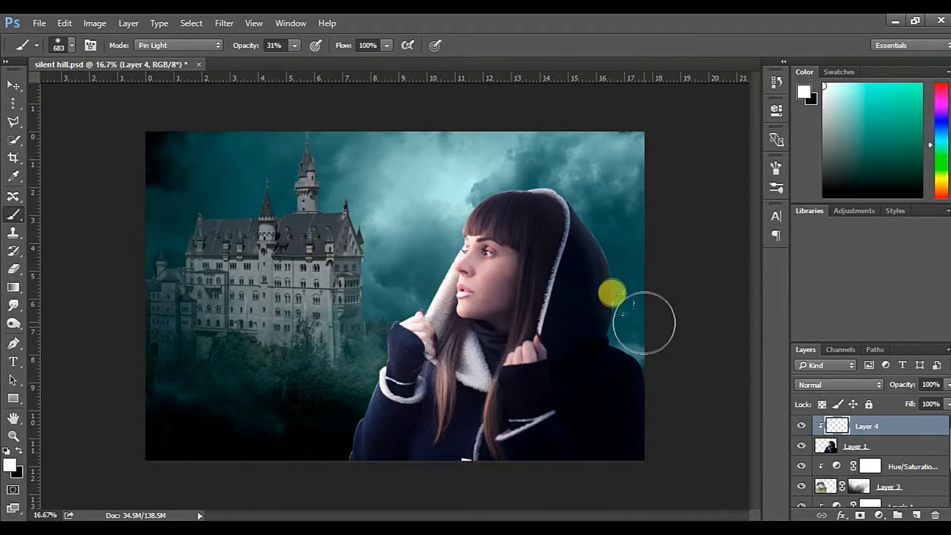
pyautogui.moveTo(662, 365)
pyautogui.mouseDown()
pyautogui.moveTo(658, 326)
pyautogui.moveTo(643, 320)
pyautogui.moveTo(637, 328)
pyautogui.moveTo(633, 254)
pyautogui.moveTo(644, 243)
pyautogui.moveTo(661, 347)
pyautogui.moveTo(612, 287)
pyautogui.moveTo(615, 237)
pyautogui.moveTo(576, 172)
pyautogui.moveTo(626, 234)
pyautogui.moveTo(622, 264)
pyautogui.moveTo(603, 277)
pyautogui.mouseUp()
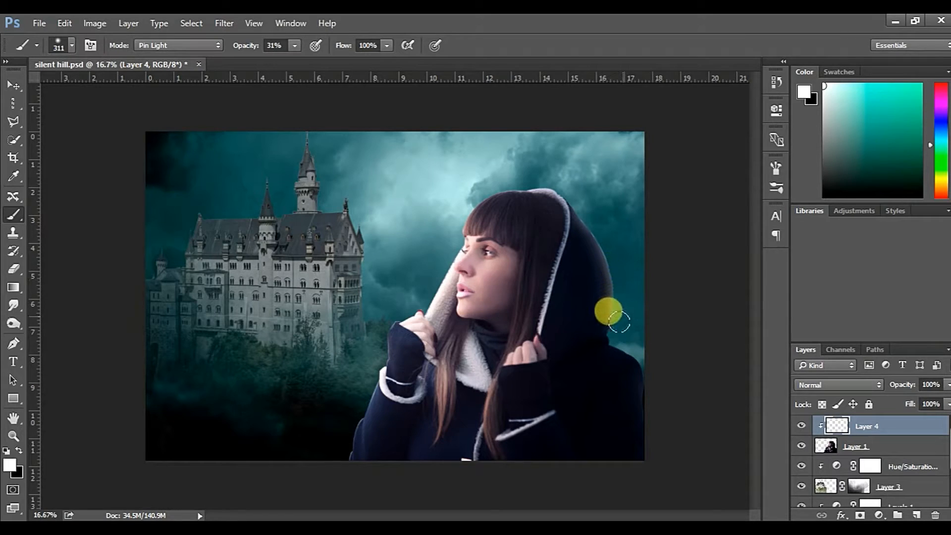
# Set the rim light layer to Soft Light and paint white along the shoulder, the back of the hood and its top
pyautogui.click(837, 385)
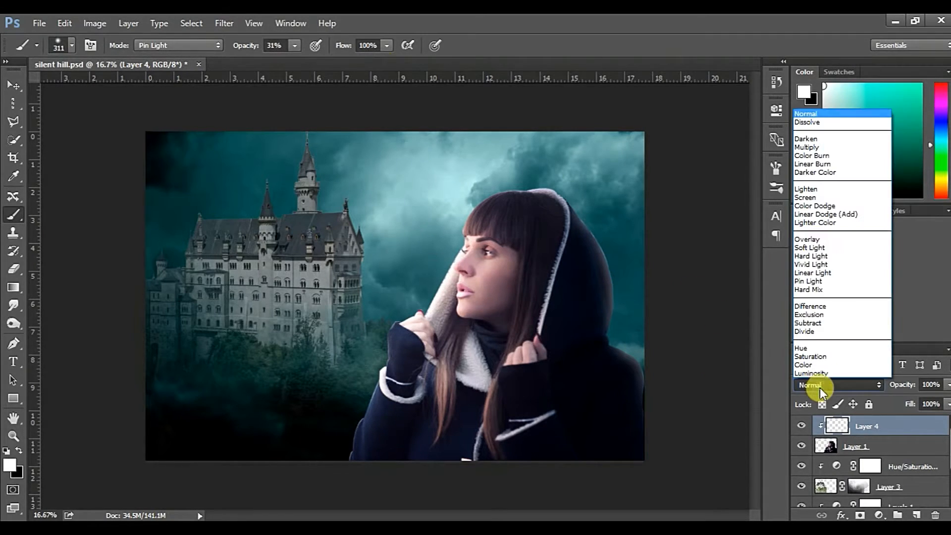
pyautogui.click(814, 241)
pyautogui.moveTo(596, 263); pyautogui.dragTo(621, 273)
pyautogui.moveTo(628, 344); pyautogui.dragTo(654, 436)
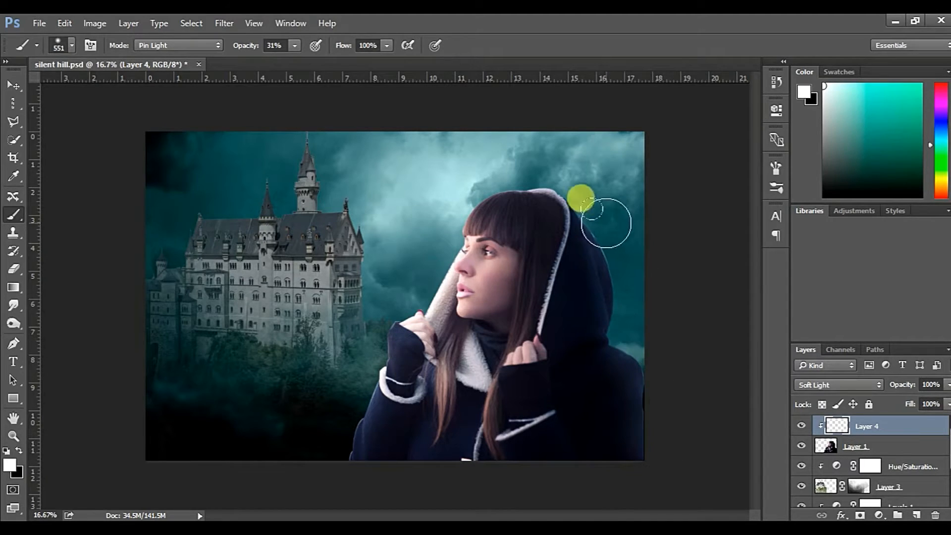
pyautogui.moveTo(607, 223); pyautogui.dragTo(533, 183)
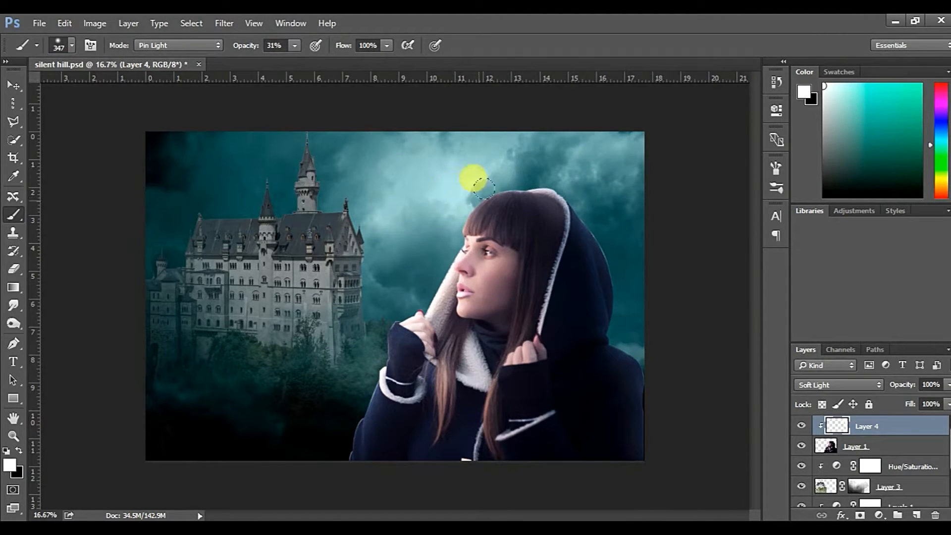
# Paint soft white rim light along the woman's raised hand, sleeve and elbow on the castle side
pyautogui.moveTo(374, 302); pyautogui.dragTo(393, 323)
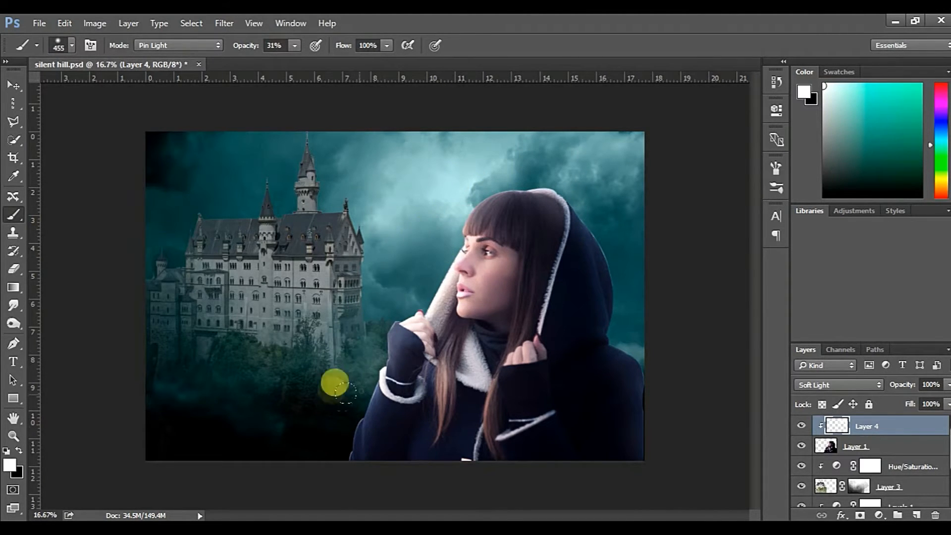
pyautogui.moveTo(367, 373); pyautogui.dragTo(347, 434)
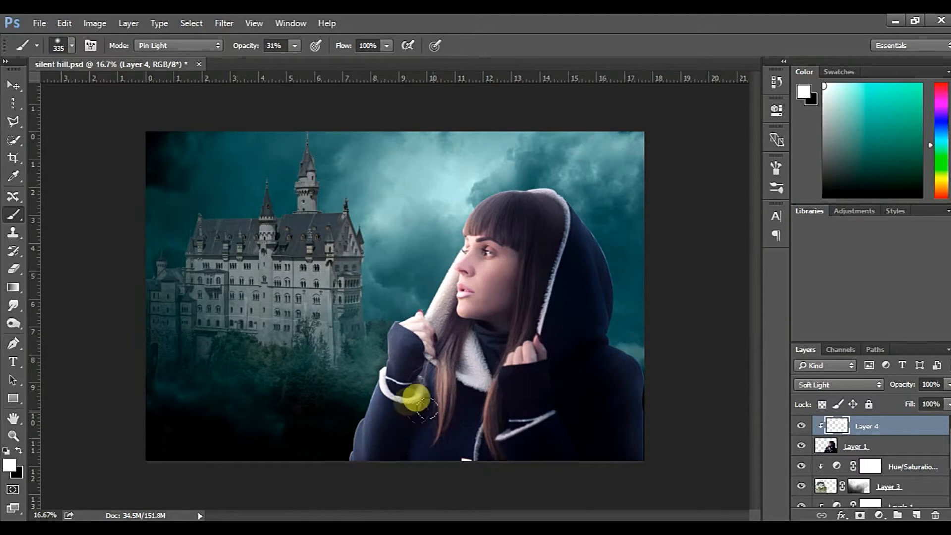
pyautogui.moveTo(430, 406); pyautogui.dragTo(431, 418)
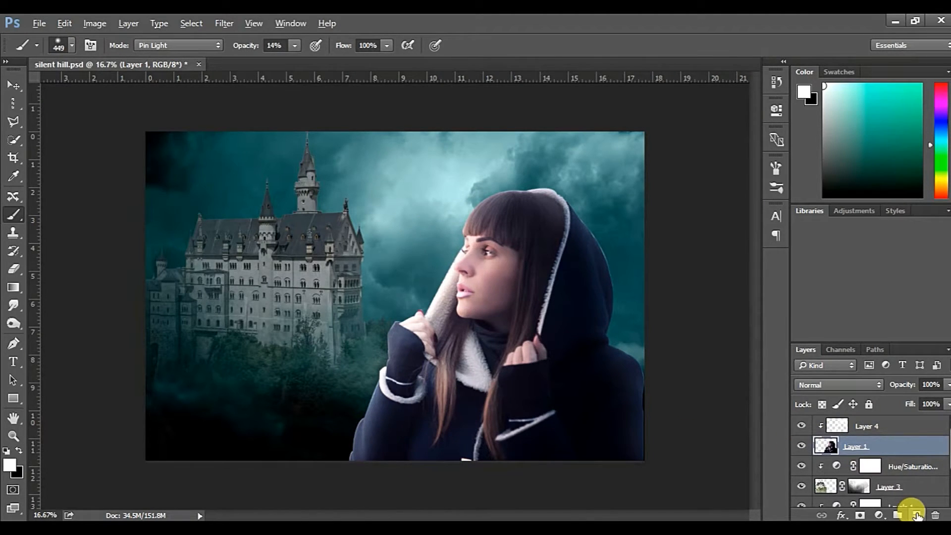
# Create a layer named highlights clipped to the woman layer, in Soft Light mode and filled with 50% gray
pyautogui.keyDown('alt'); pyautogui.click(917, 515); pyautogui.keyUp('alt')
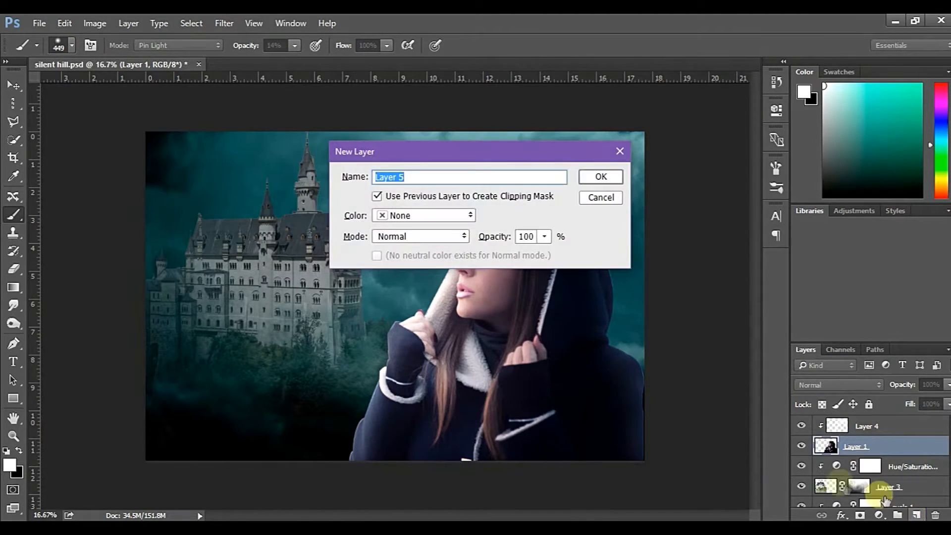
pyautogui.write('highlights')
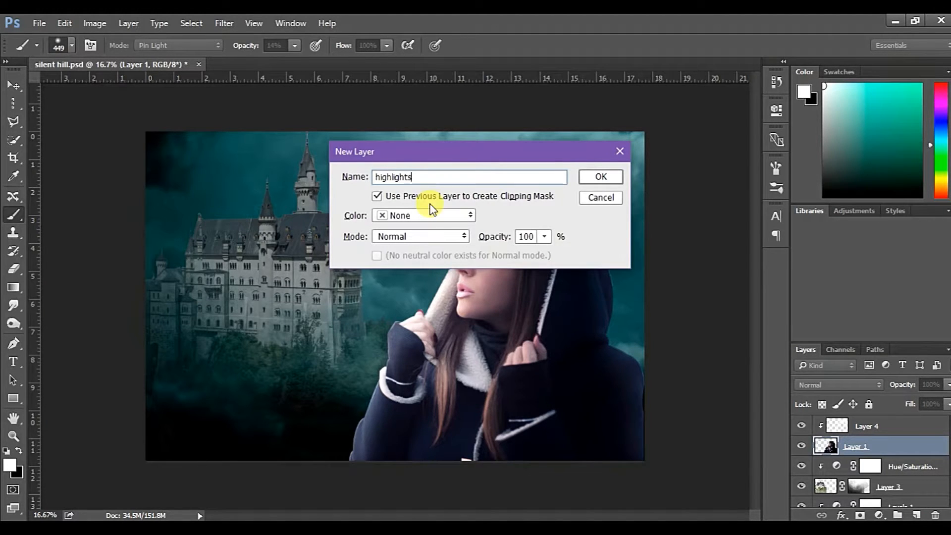
pyautogui.click(398, 237)
pyautogui.click(411, 177)
pyautogui.click(377, 256)
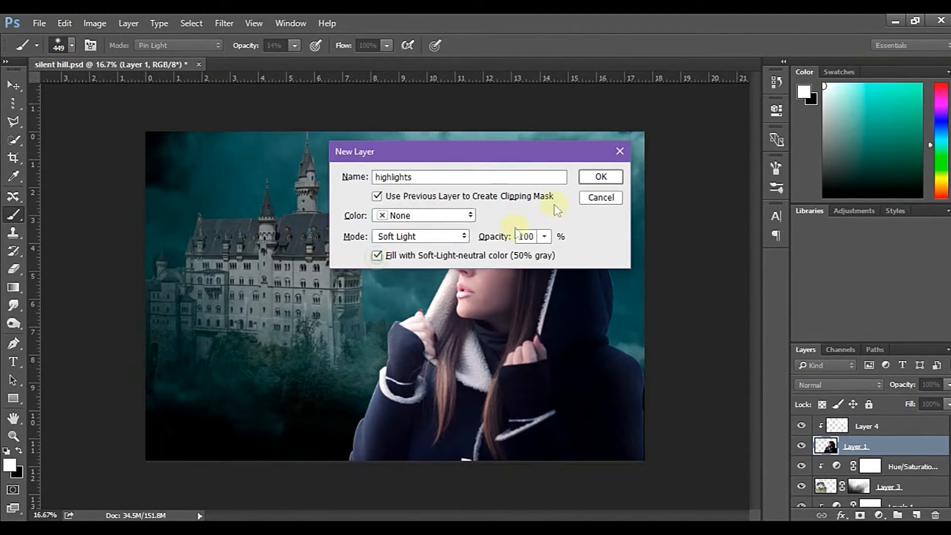
pyautogui.click(601, 177)
# Brighten the fleece collar and nearby hair on the highlights layer with a 173 px white brush at 14% opacity
pyautogui.hotkey('ctrl', '+')
pyautogui.hotkey('ctrl', '+')
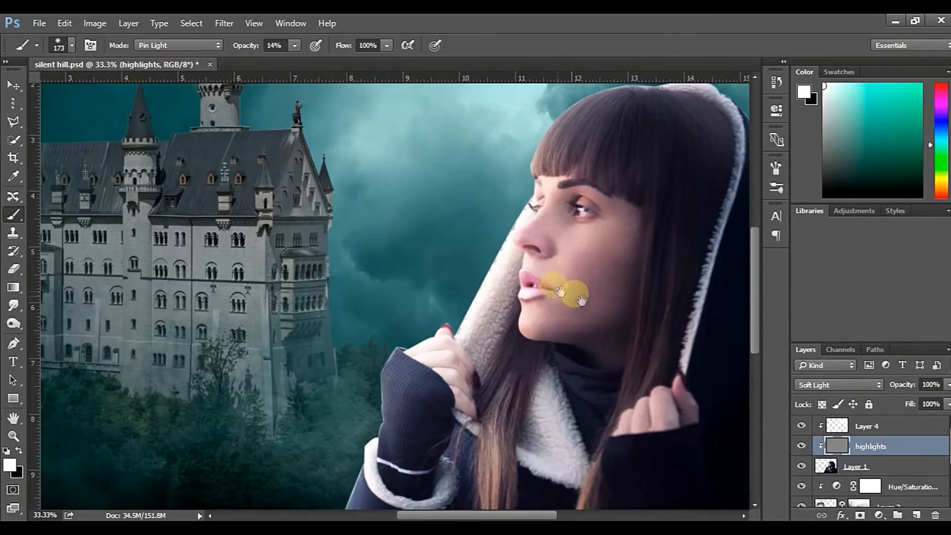
pyautogui.moveTo(551, 287); pyautogui.dragTo(368, 196)
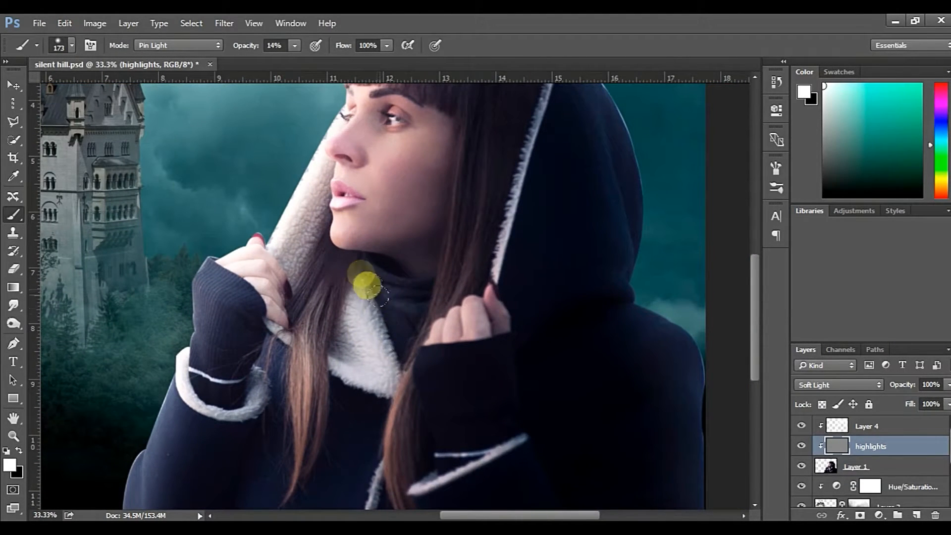
pyautogui.moveTo(418, 353); pyautogui.dragTo(398, 305)
pyautogui.moveTo(397, 363); pyautogui.dragTo(387, 211)
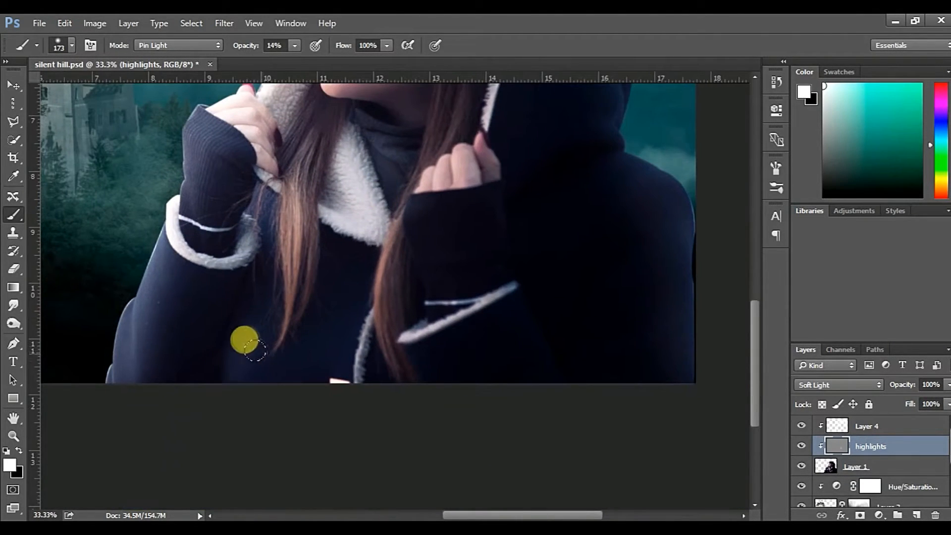
# Enlarge the brush to 449 px and paint highlights on the lower front of the coat
pyautogui.press(']')
pyautogui.press(']')
pyautogui.press(']')
pyautogui.press(']')
pyautogui.press(']')
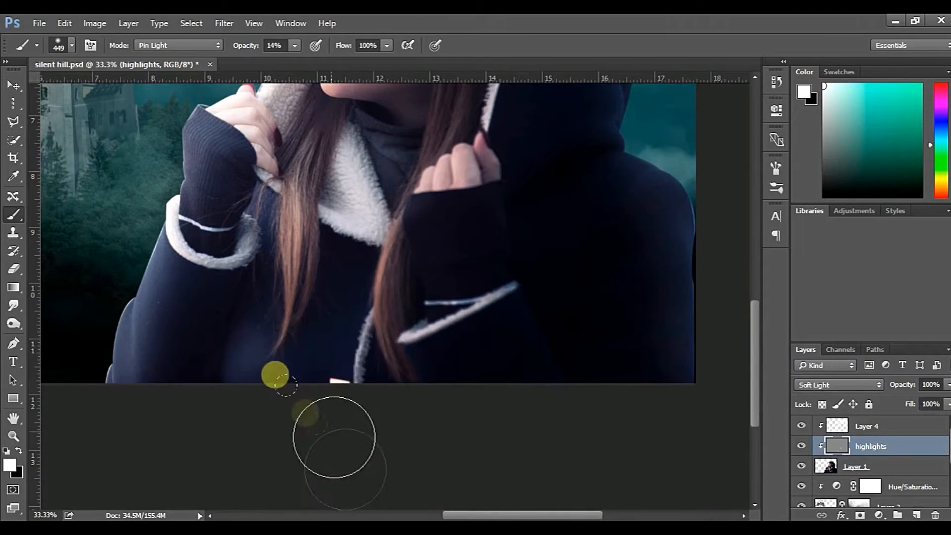
pyautogui.hotkey('ctrl', '-')
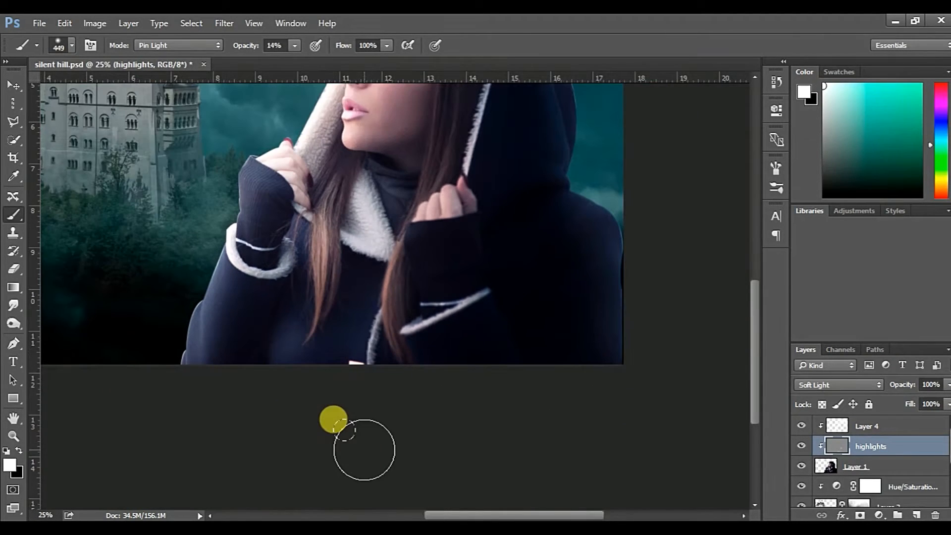
pyautogui.hotkey('ctrl', '-')
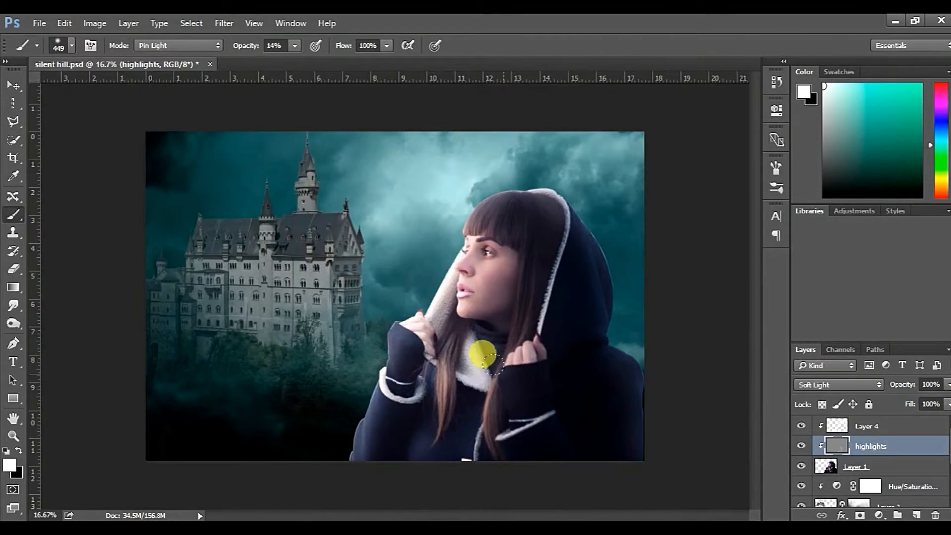
# Toggle the highlights layer's visibility to compare the woman with and without the highlights
pyautogui.click(800, 447)
pyautogui.click(800, 447)
pyautogui.click(801, 447)
pyautogui.click(801, 447)
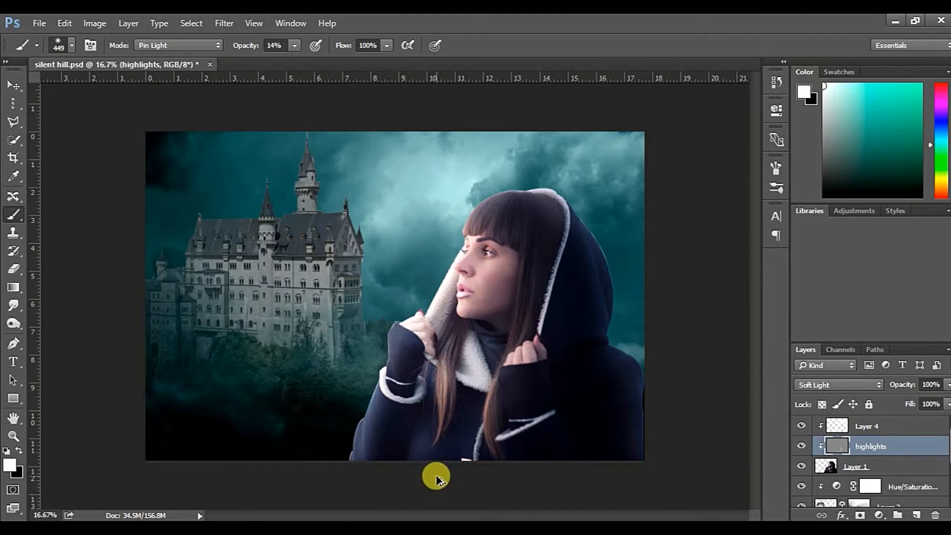
# Soften the highlights on the coat's lower front with a 516 px eraser at 11% opacity
pyautogui.press('c')
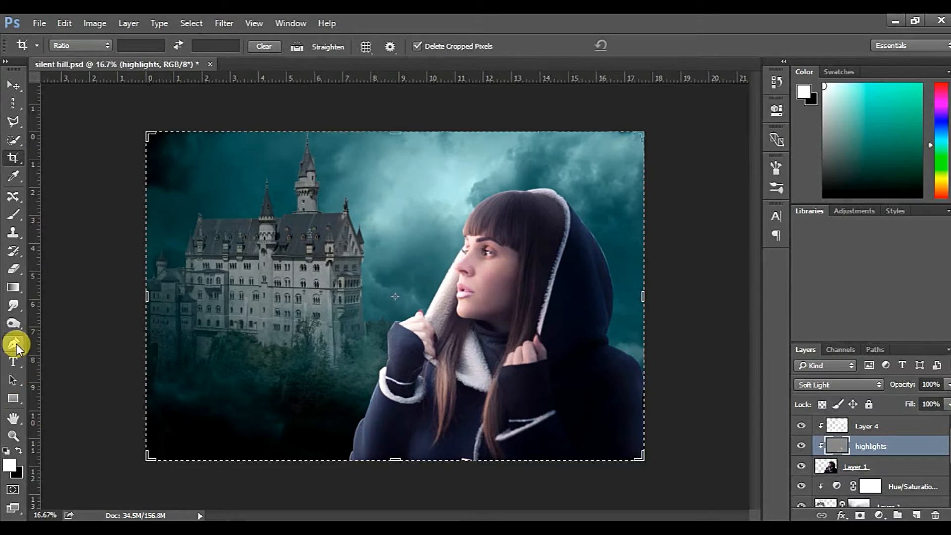
pyautogui.press('e')
pyautogui.moveTo(400, 455); pyautogui.dragTo(328, 453)
pyautogui.moveTo(189, 46); pyautogui.dragTo(122, 46)
pyautogui.moveTo(409, 456); pyautogui.dragTo(404, 448)
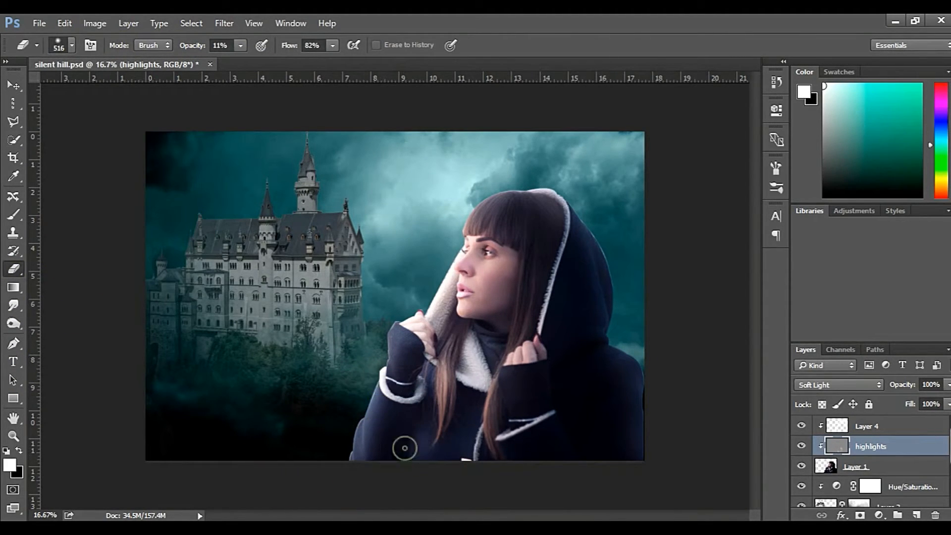
# Soften Layer 4's shading on the coat and hair with a 720 px eraser at 11%, raising its opacity to 19%
pyautogui.click(842, 425)
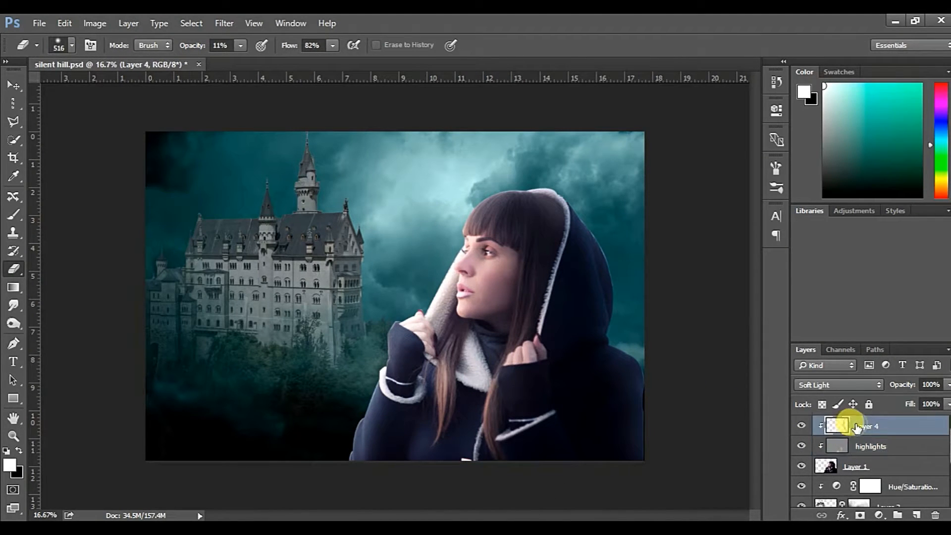
pyautogui.click(18, 449)
pyautogui.press(']')
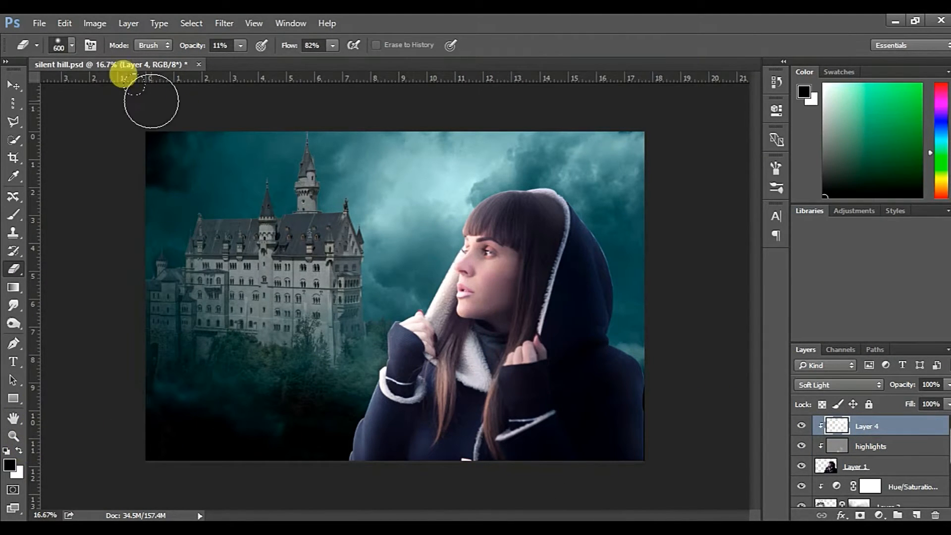
pyautogui.press(']')
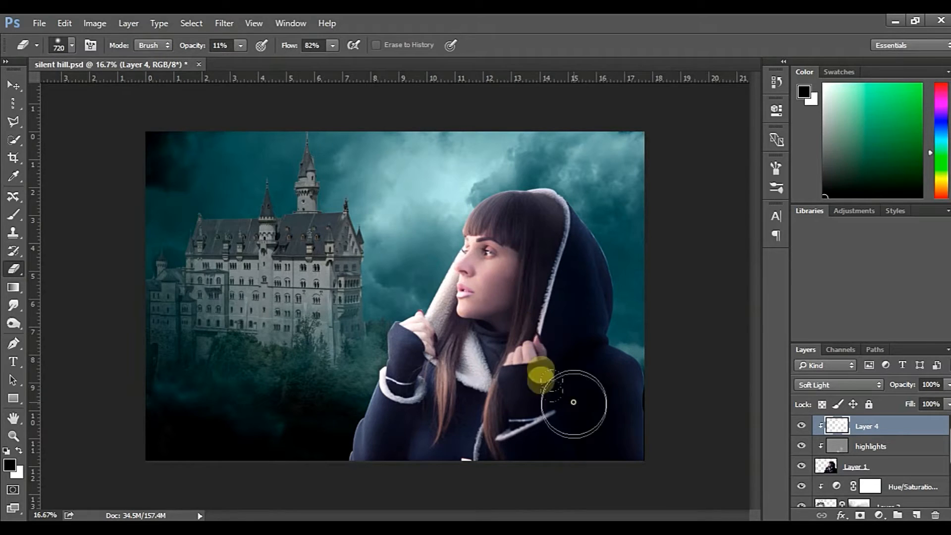
pyautogui.moveTo(580, 357)
pyautogui.mouseDown()
pyautogui.moveTo(558, 304)
pyautogui.moveTo(601, 447)
pyautogui.moveTo(491, 474)
pyautogui.moveTo(489, 346)
pyautogui.mouseUp()
pyautogui.moveTo(192, 48); pyautogui.dragTo(199, 48)
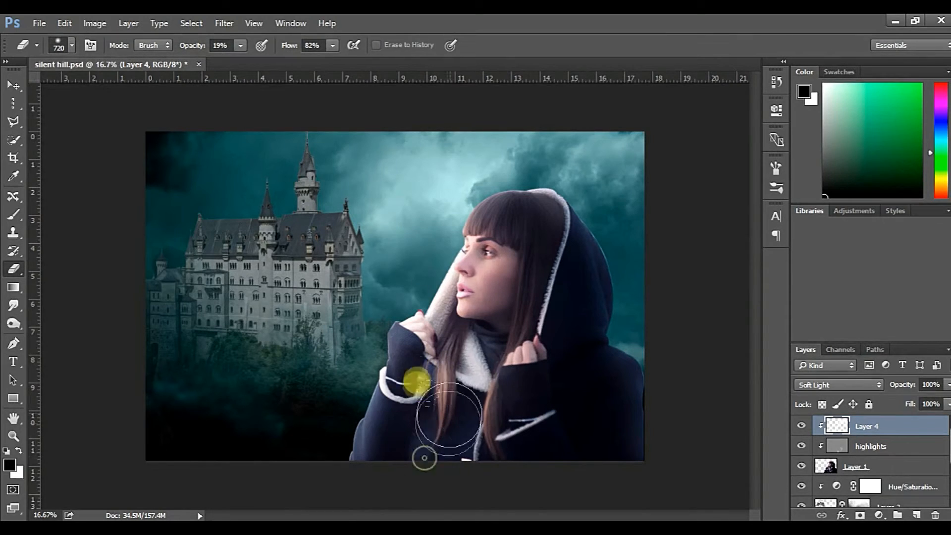
# Toggle the highlights layer's visibility to compare the woman with and without its brightening
pyautogui.click(801, 447)
pyautogui.click(801, 447)
pyautogui.click(801, 448)
pyautogui.click(801, 447)
# Erase more of Layer 4's shading over the woman's hair, hood and coat front
pyautogui.moveTo(498, 343); pyautogui.dragTo(491, 343)
pyautogui.moveTo(548, 263); pyautogui.dragTo(529, 269)
pyautogui.moveTo(196, 46); pyautogui.dragTo(201, 46)
pyautogui.moveTo(558, 263); pyautogui.dragTo(552, 263)
pyautogui.moveTo(558, 415); pyautogui.dragTo(486, 349)
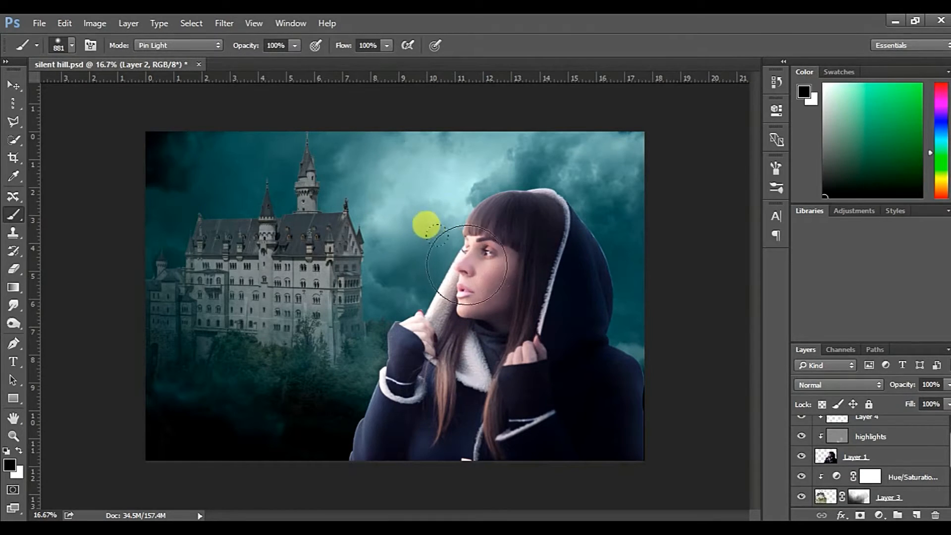
# Duplicate the sky layer Layer 2, place the copy above Levels 1, and clip Levels 1 back to Layer 2
pyautogui.scroll(-3, 832, 444)
pyautogui.scroll(-1, 831, 445)
pyautogui.click(882, 459)
pyautogui.click(833, 472)
pyautogui.hotkey('ctrl', 'j')
pyautogui.moveTo(837, 470); pyautogui.dragTo(835, 431)
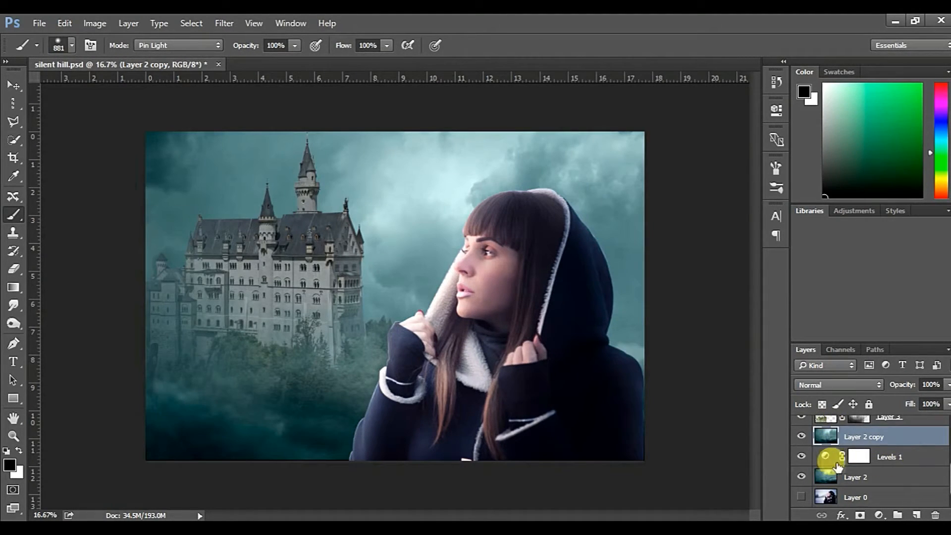
pyautogui.click(844, 458)
pyautogui.click(843, 437)
pyautogui.scroll(1, 857, 451)
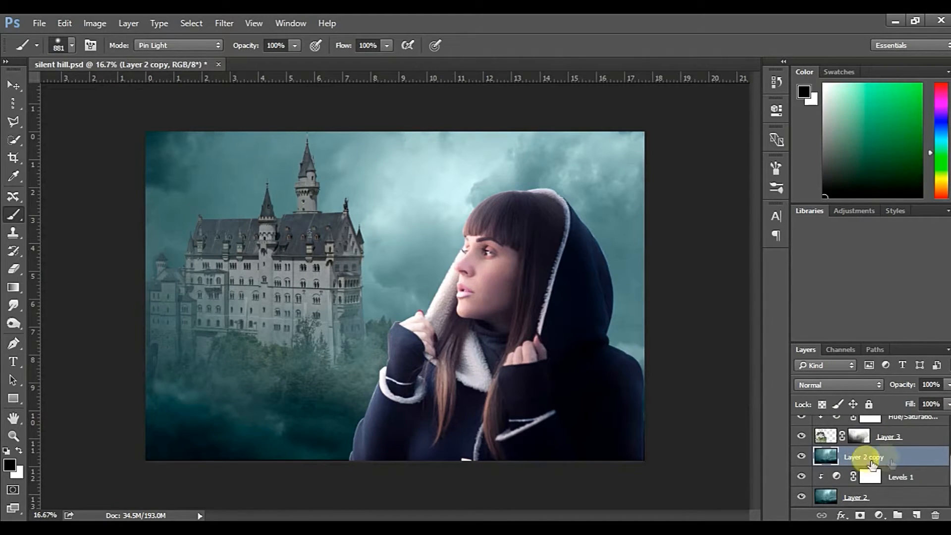
# Add a Hue/Saturation adjustment clipped to Layer 2 copy with hue +180, saturation +16 and lightness +6
pyautogui.click(879, 515)
pyautogui.click(873, 345)
pyautogui.moveTo(656, 193); pyautogui.dragTo(742, 195)
pyautogui.moveTo(656, 225); pyautogui.dragTo(655, 225)
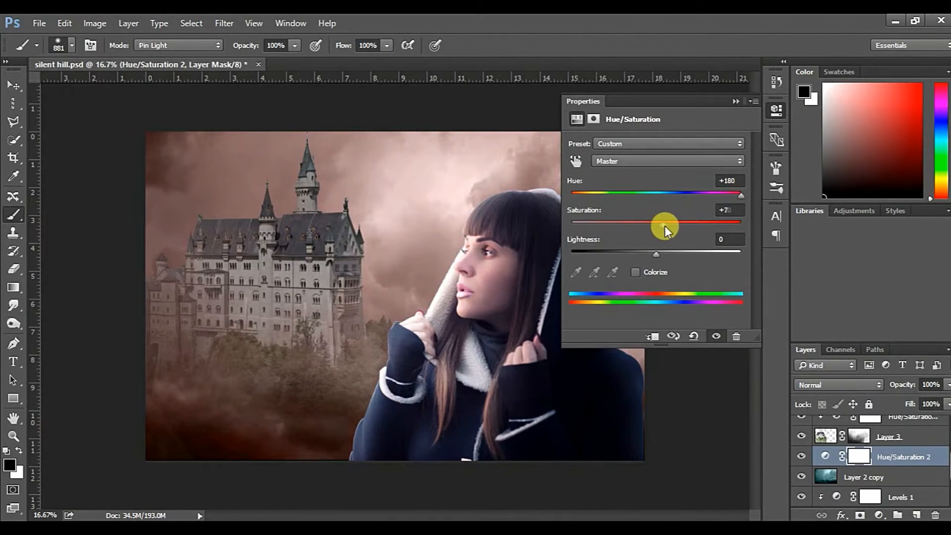
pyautogui.moveTo(656, 253); pyautogui.dragTo(661, 253)
pyautogui.click(652, 337)
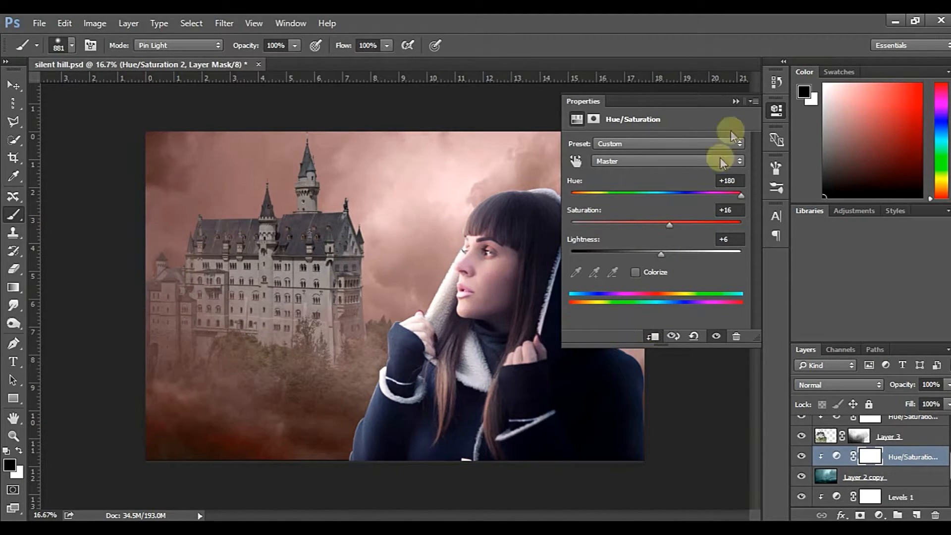
pyautogui.click(736, 101)
# Try blend modes including Color Dodge on the sky's clipped Hue/Saturation layer and choose Hard Light
pyautogui.click(843, 385)
pyautogui.click(842, 287)
pyautogui.click(833, 383)
pyautogui.click(837, 256)
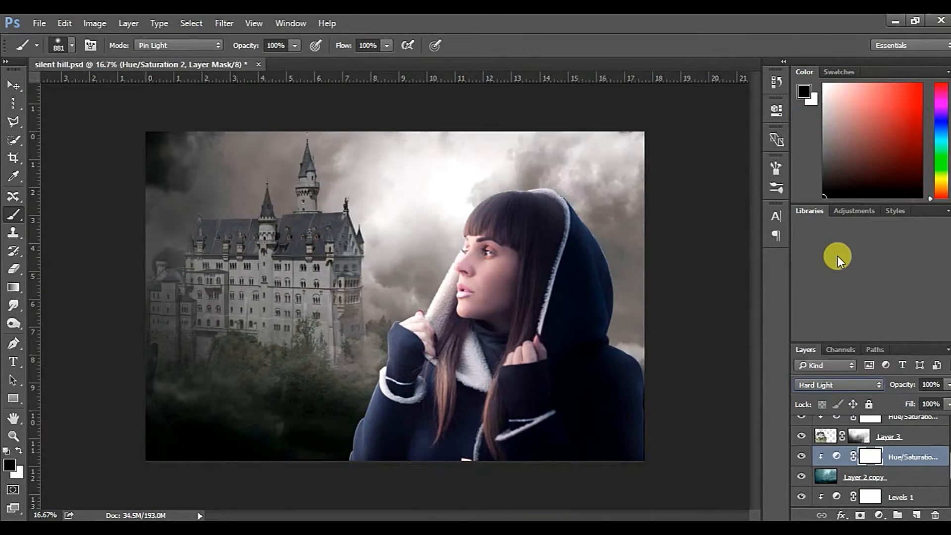
pyautogui.keyDown('alt'); pyautogui.click(841, 459); pyautogui.keyUp('alt')
pyautogui.click(842, 385)
pyautogui.click(835, 224)
pyautogui.click(825, 384)
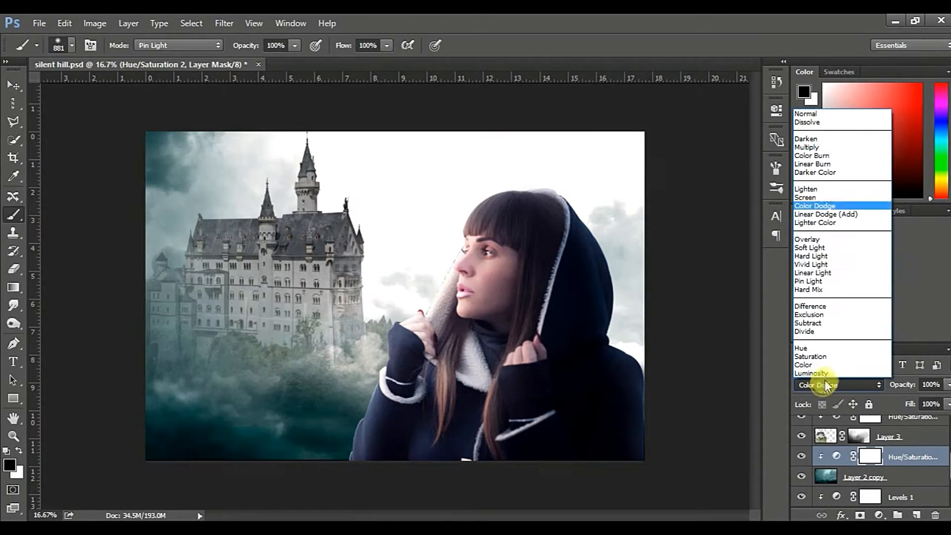
pyautogui.click(838, 256)
# Reset the lightness of the sky's clipped Hue/Saturation adjustment to 0 and readjust its saturation
pyautogui.doubleClick(837, 456)
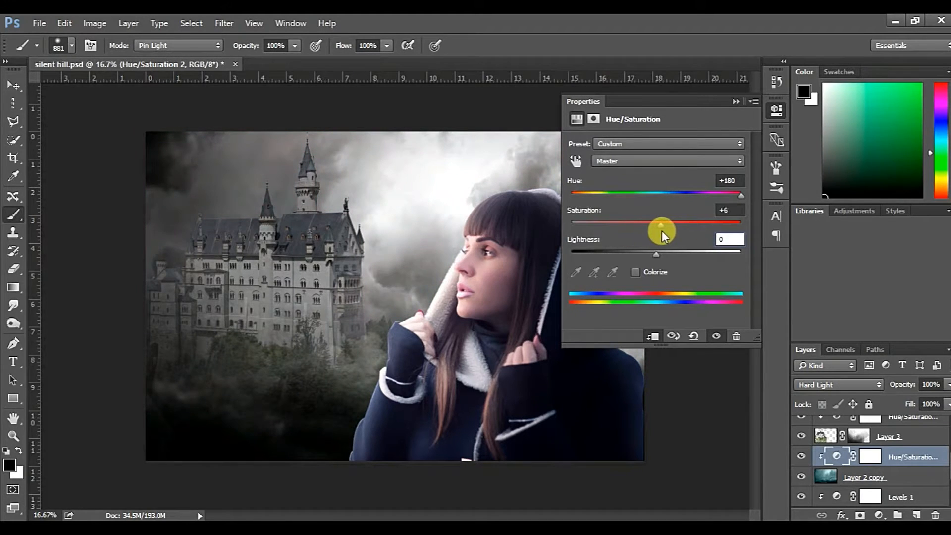
pyautogui.moveTo(674, 226); pyautogui.dragTo(680, 228)
pyautogui.moveTo(682, 226)
pyautogui.mouseDown()
pyautogui.moveTo(697, 226)
pyautogui.moveTo(679, 227)
pyautogui.mouseUp()
pyautogui.click(737, 101)
# Toggle Layer 2 copy's visibility to compare the sky with and without the recoloured duplicate
pyautogui.scroll(-1, 882, 473)
pyautogui.click(822, 456)
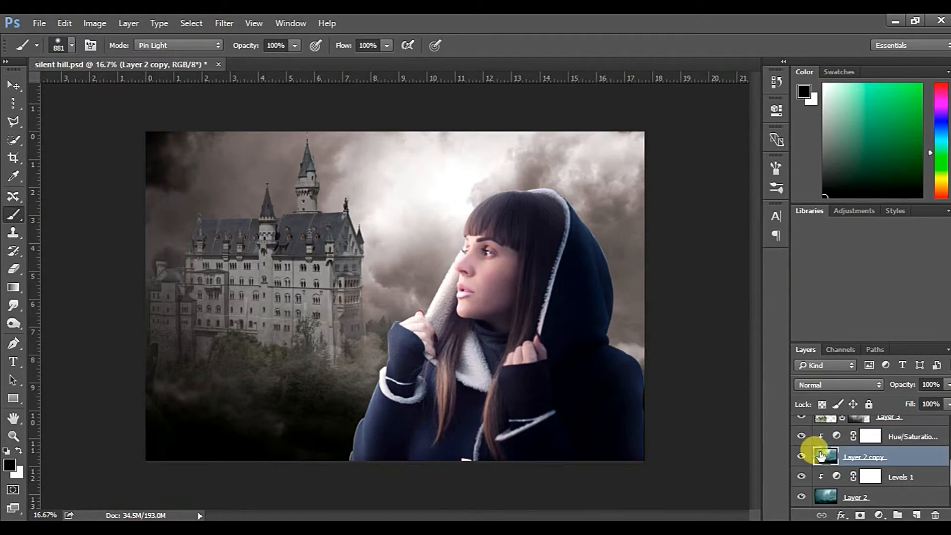
pyautogui.scroll(1, 850, 426)
pyautogui.click(802, 477)
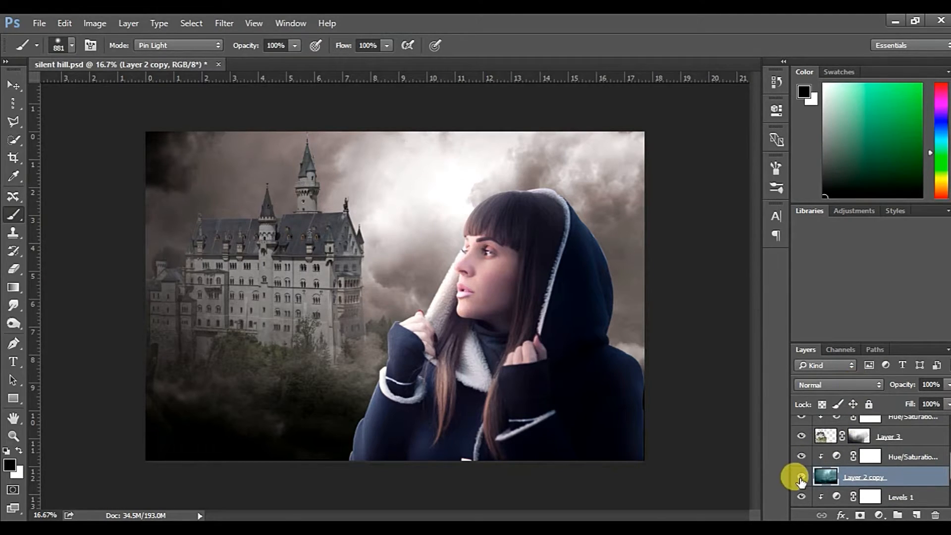
pyautogui.click(802, 476)
# Set the sky's clipped Hue/Saturation layer to Color Dodge blending with a 25% fill
pyautogui.scroll(-1, 803, 478)
pyautogui.click(795, 436)
pyautogui.click(825, 385)
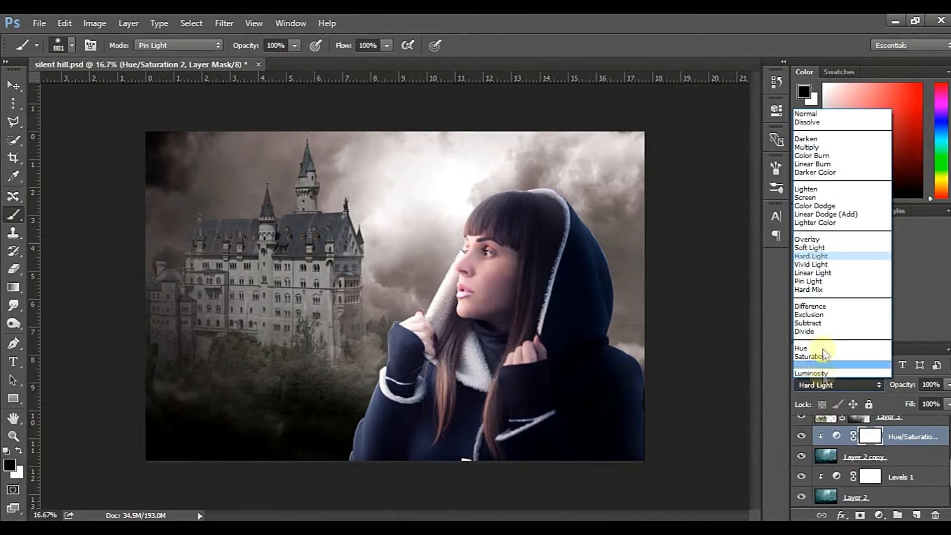
pyautogui.click(815, 205)
pyautogui.moveTo(906, 388); pyautogui.dragTo(910, 389)
pyautogui.moveTo(911, 407); pyautogui.dragTo(860, 410)
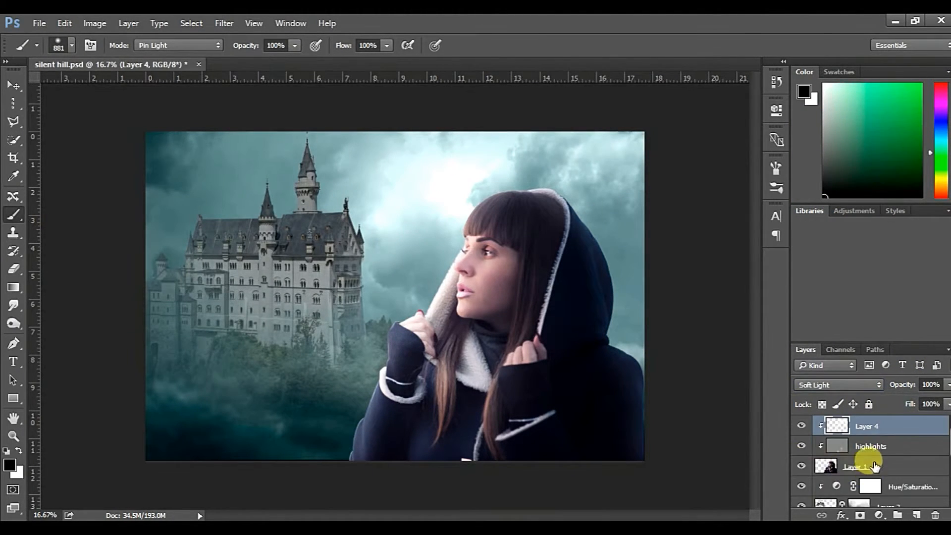
# Add a Gradient Map above Layer 4 using a green-to-yellow preset and set its opacity to 20%
pyautogui.click(880, 515)
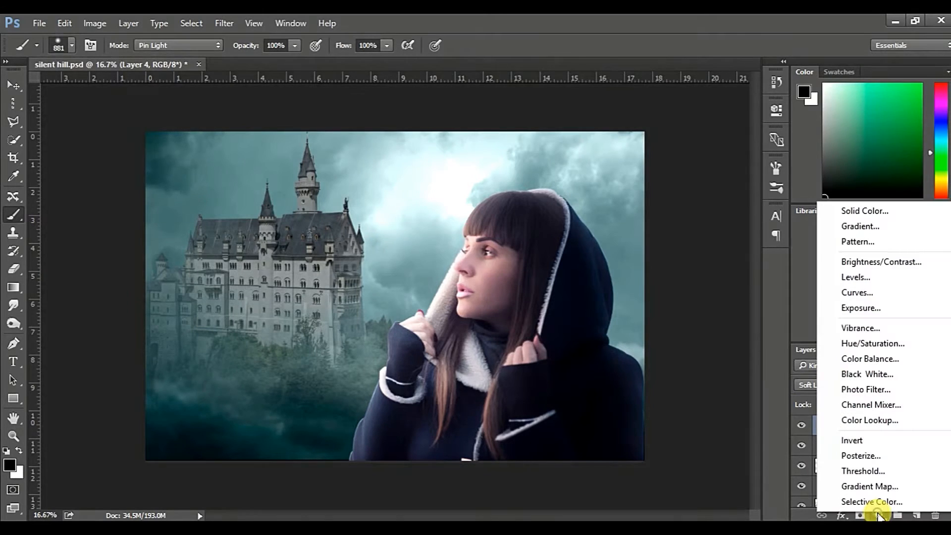
pyautogui.click(883, 490)
pyautogui.click(690, 148)
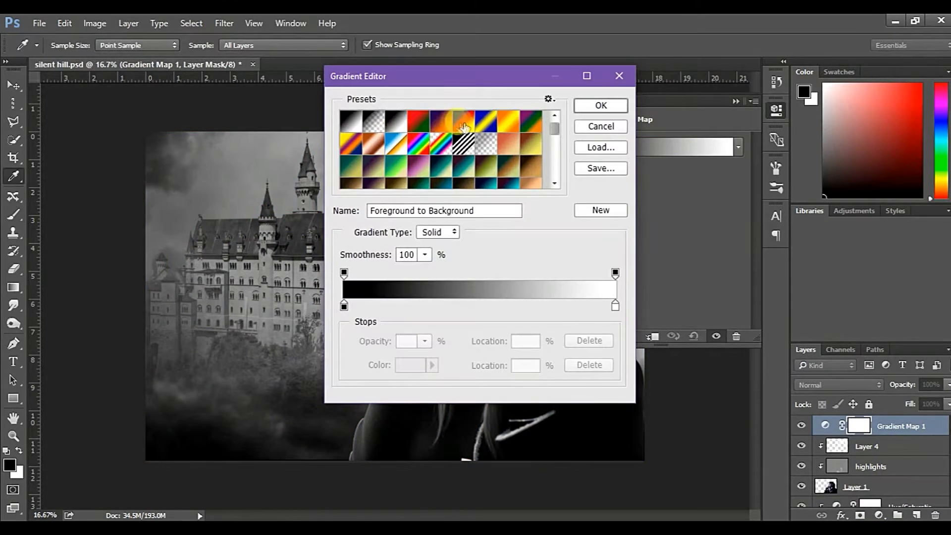
pyautogui.click(353, 171)
pyautogui.click(601, 105)
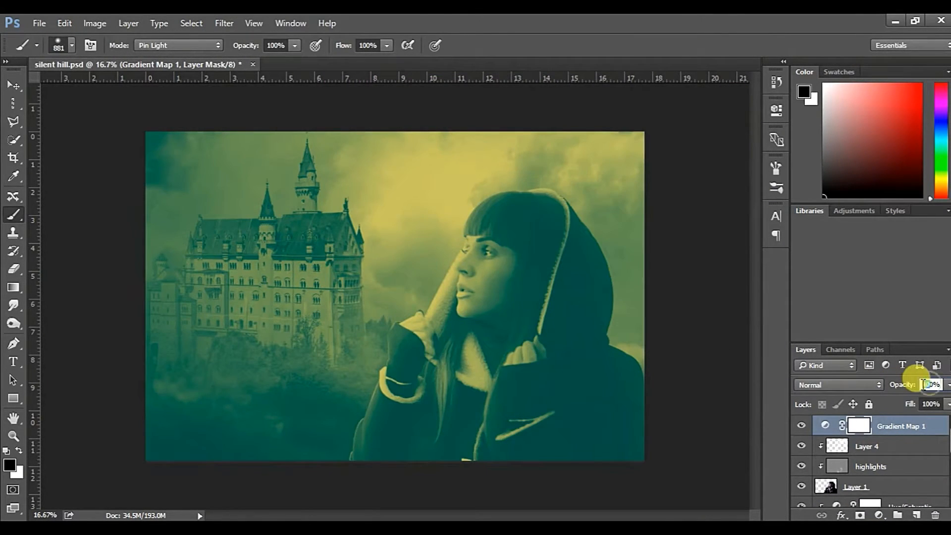
pyautogui.write('20')
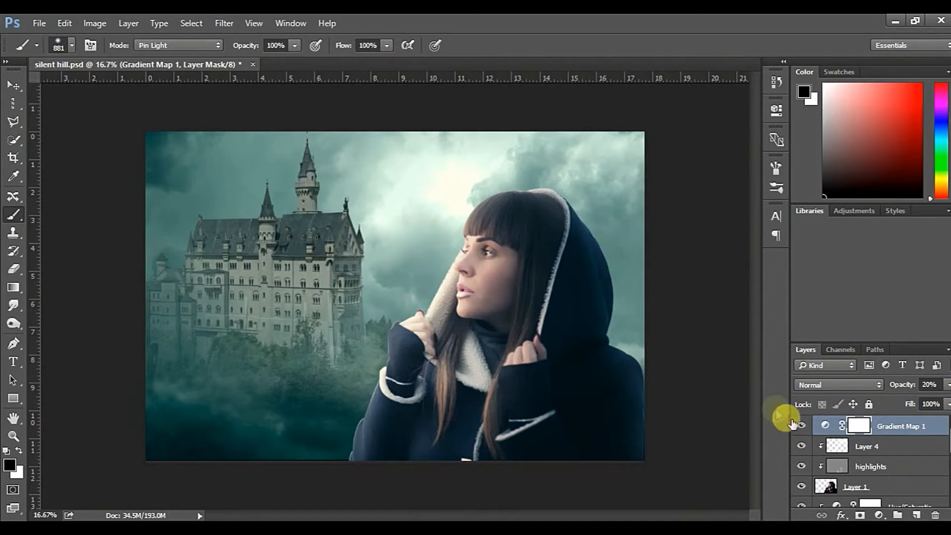
# Duplicate the castle and sky layers from Hue/Saturation 1 down to Layer 2
pyautogui.scroll(-3, 913, 450)
pyautogui.click(902, 448)
pyautogui.scroll(-3, 902, 474)
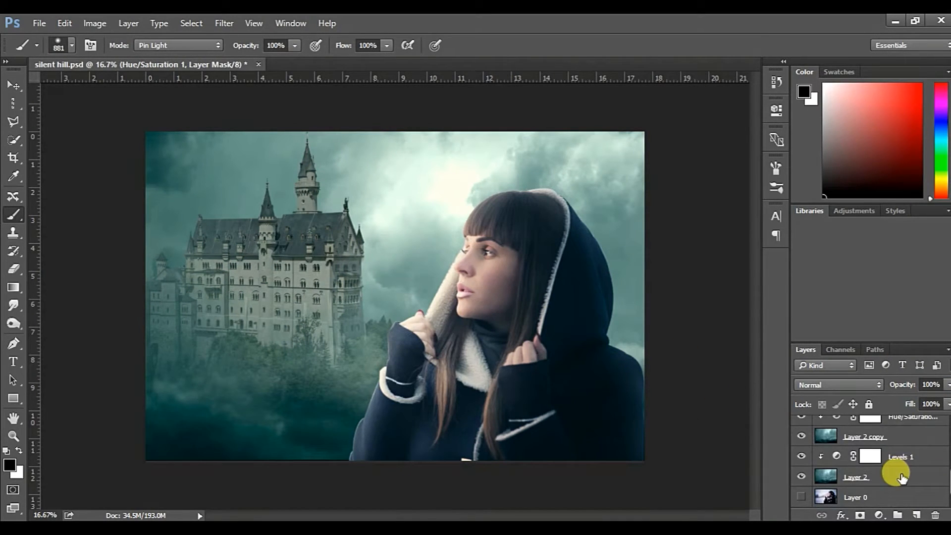
pyautogui.keyDown('shift'); pyautogui.click(903, 478); pyautogui.keyUp('shift')
pyautogui.rightClick(900, 441)
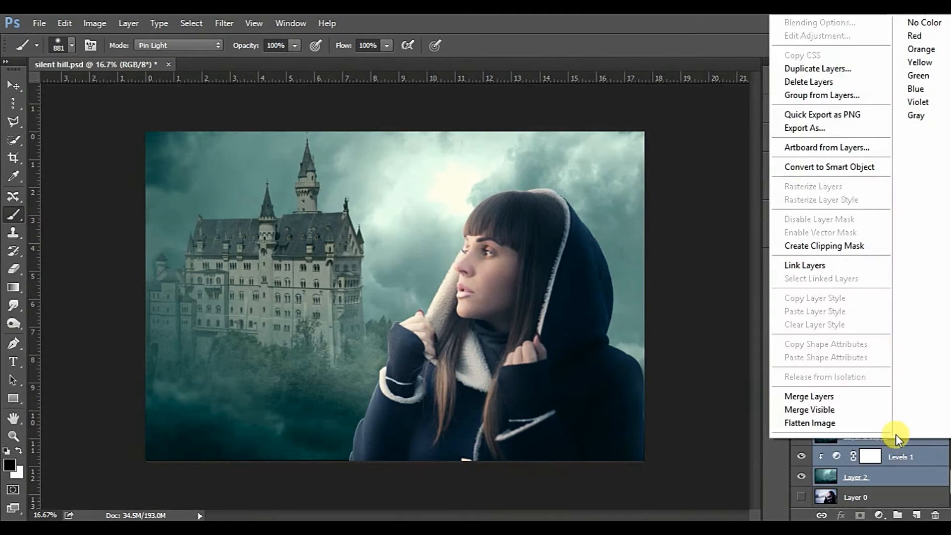
pyautogui.click(850, 70)
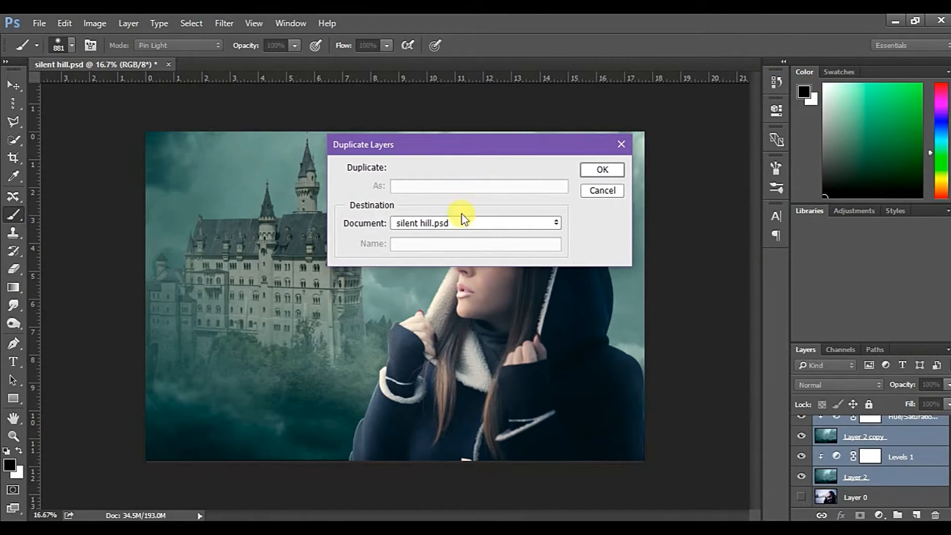
pyautogui.click(599, 196)
pyautogui.scroll(5, 895, 476)
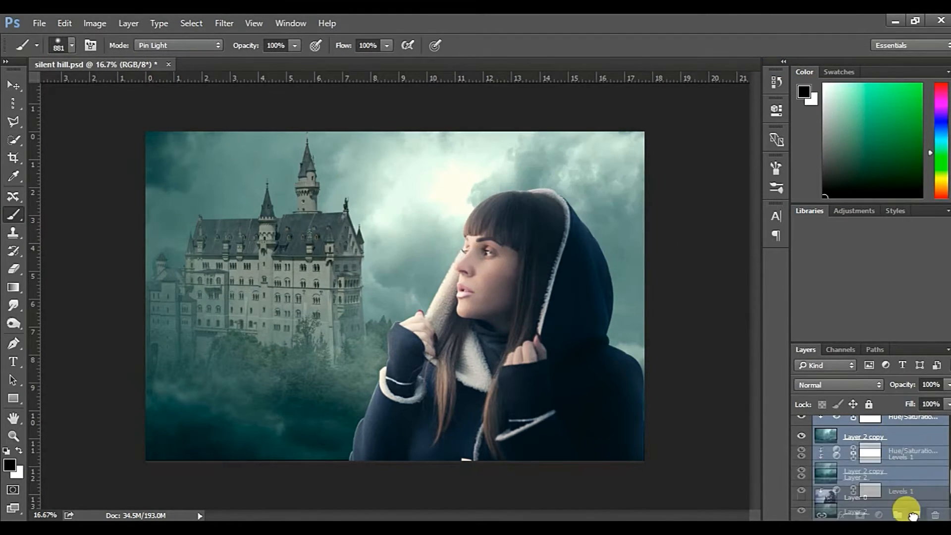
# Try merging all visible layers and undo the merge
pyautogui.rightClick(899, 451)
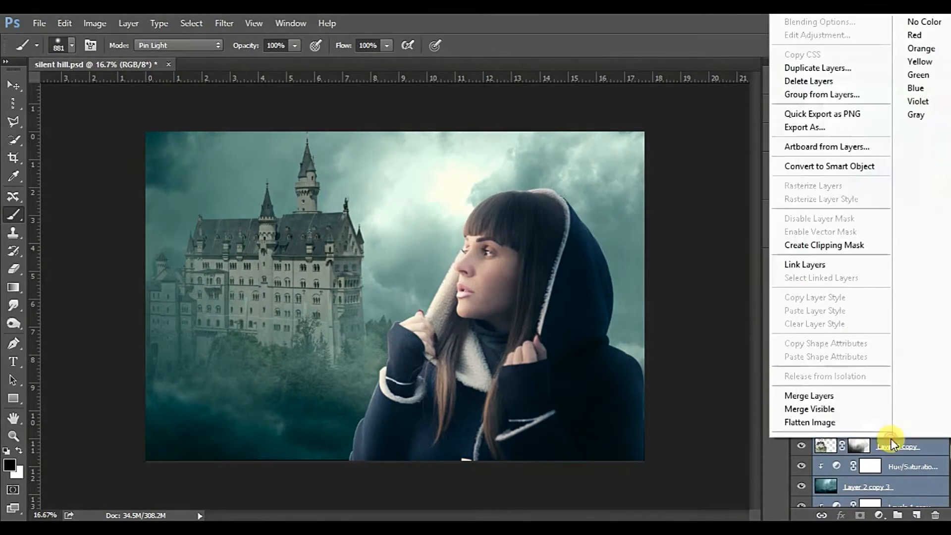
pyautogui.click(836, 404)
pyautogui.hotkey('ctrl', 'z')
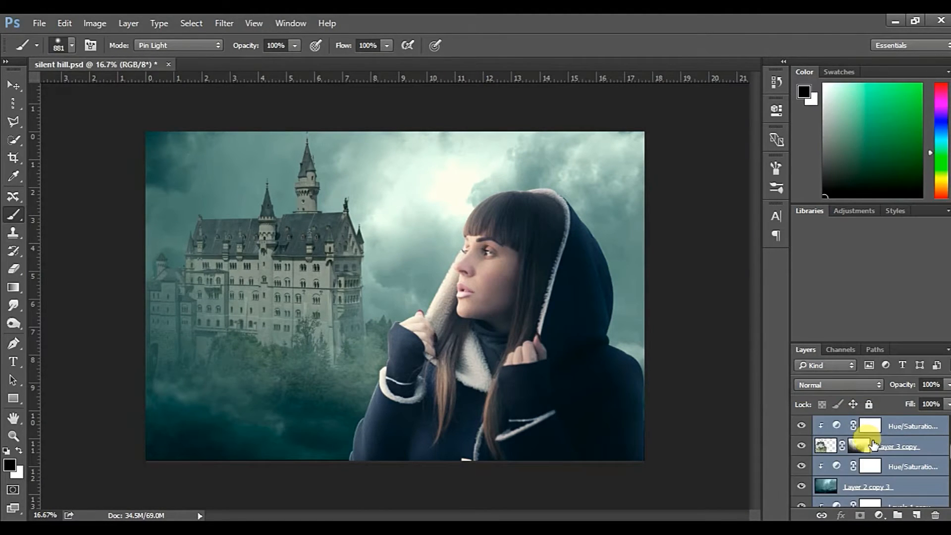
# Merge the duplicated castle and sky layers into a single background layer beneath the woman
pyautogui.rightClick(860, 425)
pyautogui.click(733, 480)
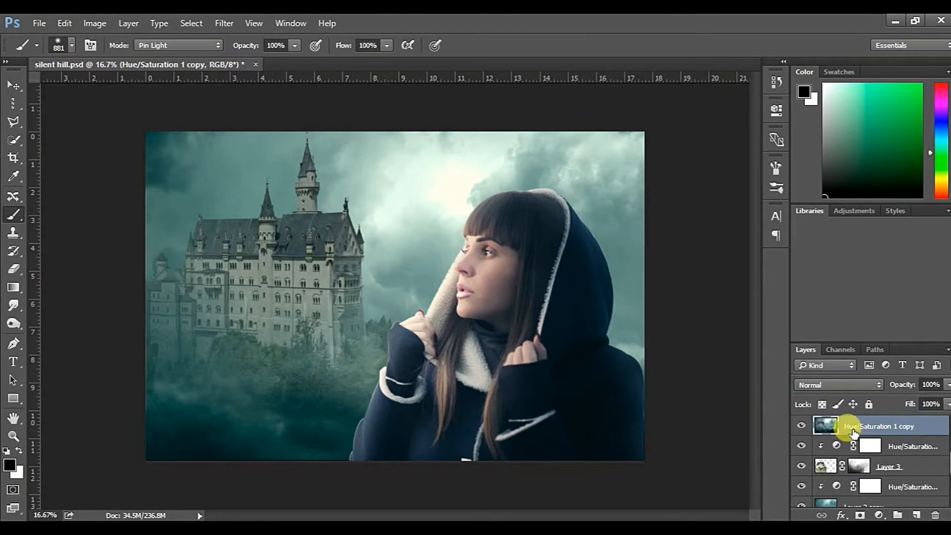
pyautogui.scroll(-2, 866, 431)
pyautogui.scroll(3, 872, 436)
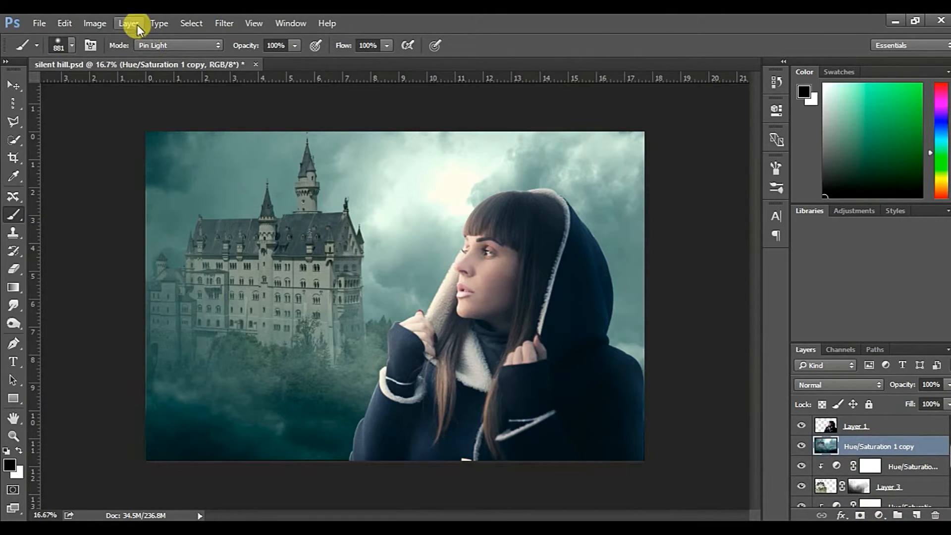
pyautogui.click(221, 23)
pyautogui.moveTo(385, 178)
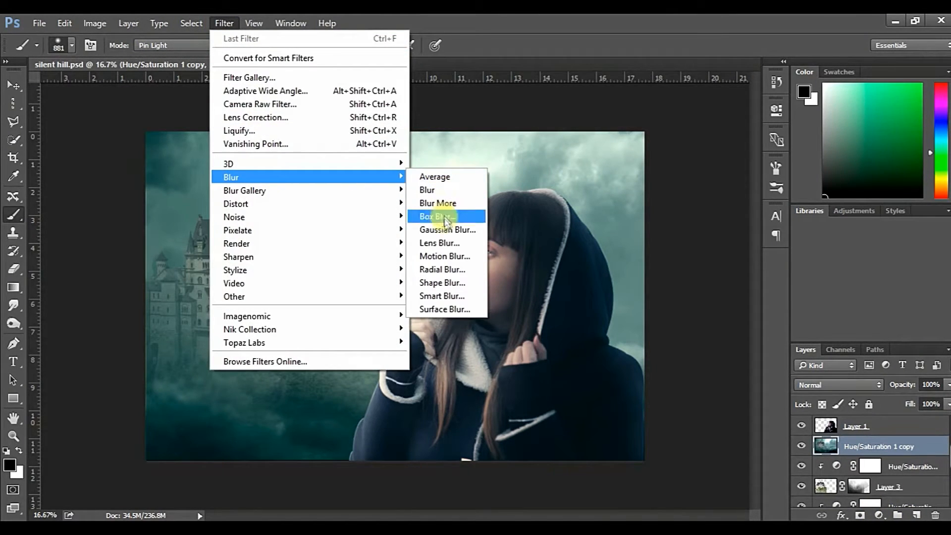
pyautogui.click(509, 20)
# Start a Tilt-Shift blur on the merged background layer and widen its sharp zone and fade boundaries vertically
pyautogui.click(223, 23)
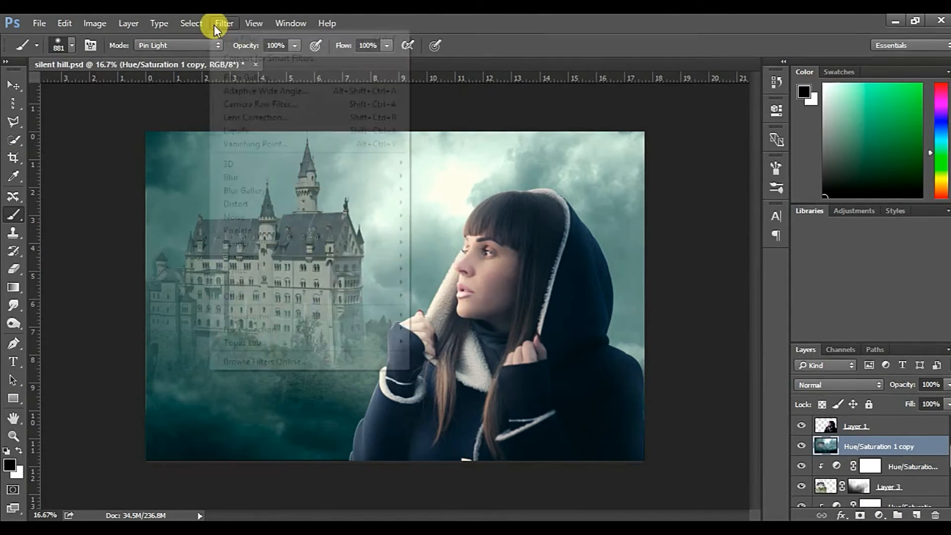
pyautogui.moveTo(298, 187)
pyautogui.click(449, 203)
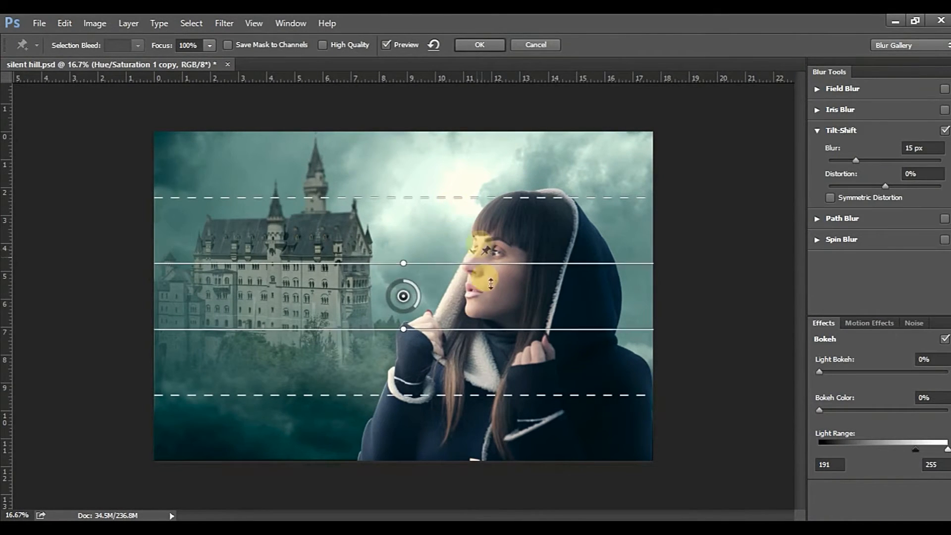
pyautogui.moveTo(404, 197); pyautogui.dragTo(408, 171)
pyautogui.moveTo(403, 394); pyautogui.dragTo(404, 425)
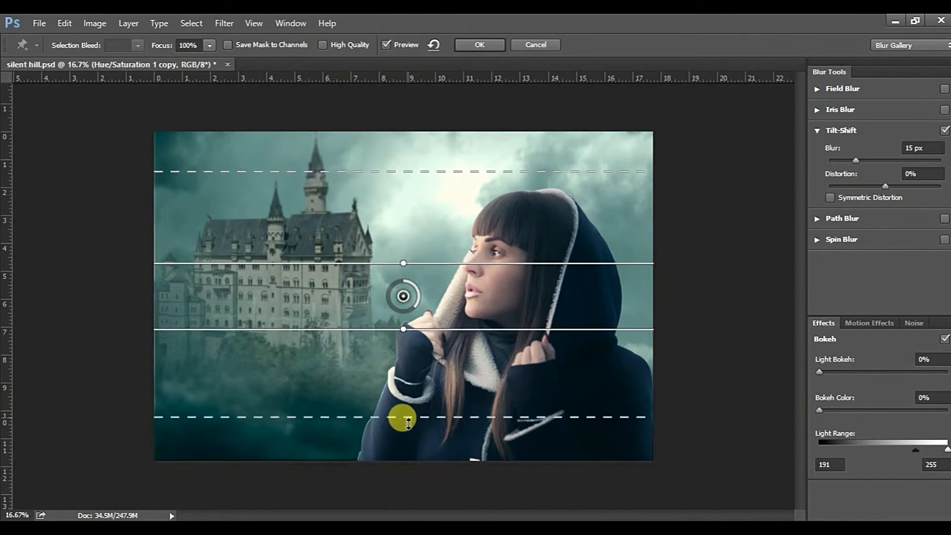
pyautogui.moveTo(402, 333); pyautogui.dragTo(410, 359)
pyautogui.moveTo(430, 259); pyautogui.dragTo(438, 200)
pyautogui.moveTo(482, 314); pyautogui.dragTo(483, 301)
# Tilt the Tilt-Shift zone diagonally, widen its sharp area around the castle and woman, and set the blur to 54 px
pyautogui.moveTo(406, 178); pyautogui.dragTo(431, 182)
pyautogui.moveTo(416, 287); pyautogui.dragTo(418, 227)
pyautogui.moveTo(387, 340); pyautogui.dragTo(381, 368)
pyautogui.moveTo(432, 191); pyautogui.dragTo(432, 185)
pyautogui.moveTo(626, 148); pyautogui.dragTo(612, 168)
pyautogui.moveTo(380, 370); pyautogui.dragTo(378, 380)
pyautogui.moveTo(433, 184); pyautogui.dragTo(456, 155)
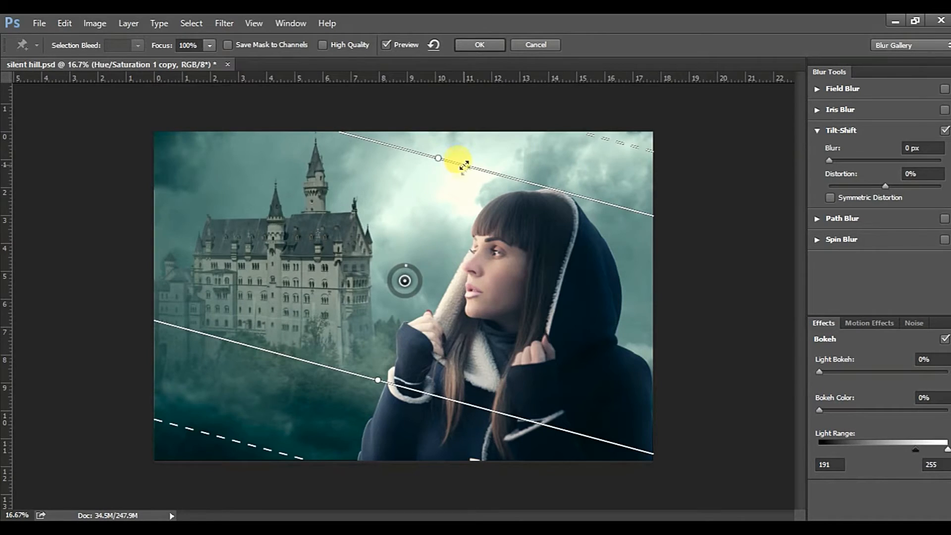
pyautogui.moveTo(406, 273); pyautogui.dragTo(388, 293)
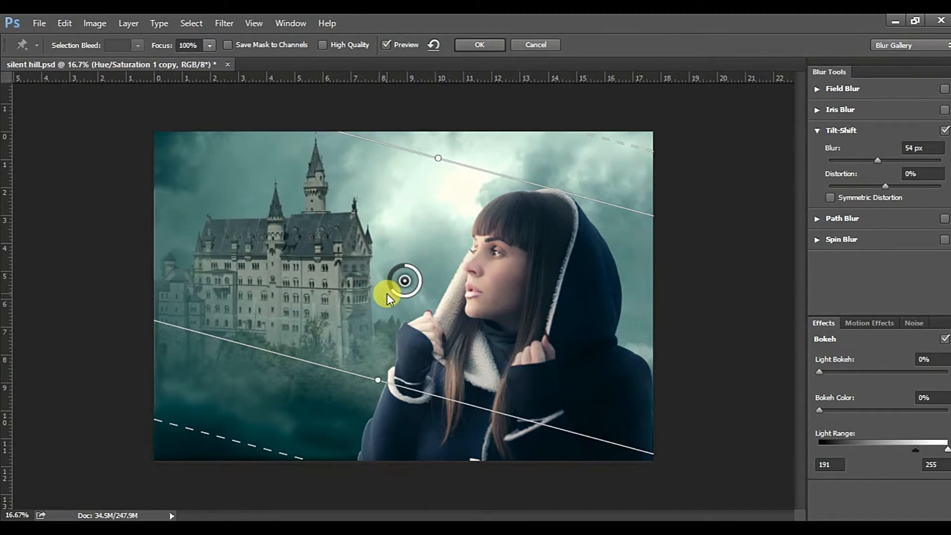
# Apply the Tilt-Shift blur to the background and choose the bird-flock brush at 285 px
pyautogui.click(480, 45)
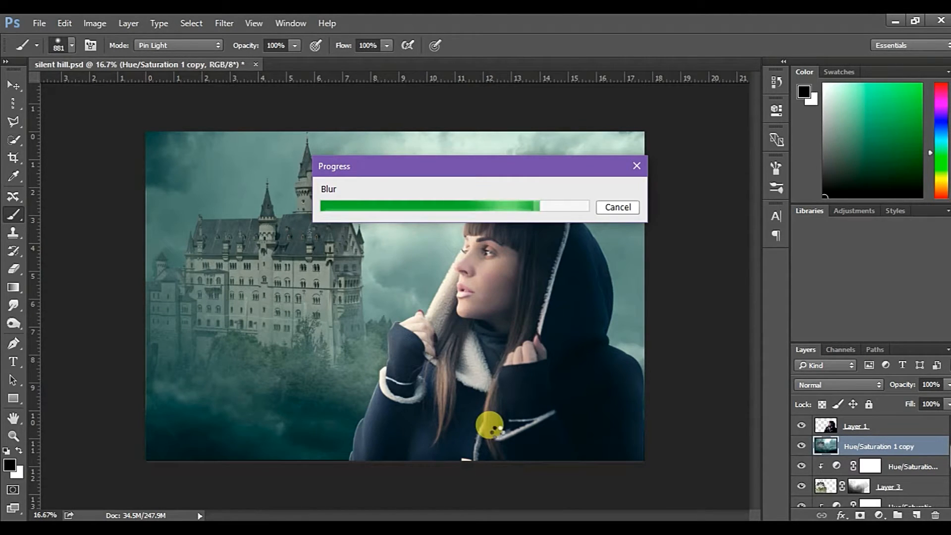
pyautogui.click(72, 46)
pyautogui.scroll(-1, 278, 222)
pyautogui.scroll(-2, 275, 221)
pyautogui.moveTo(490, 228); pyautogui.dragTo(489, 279)
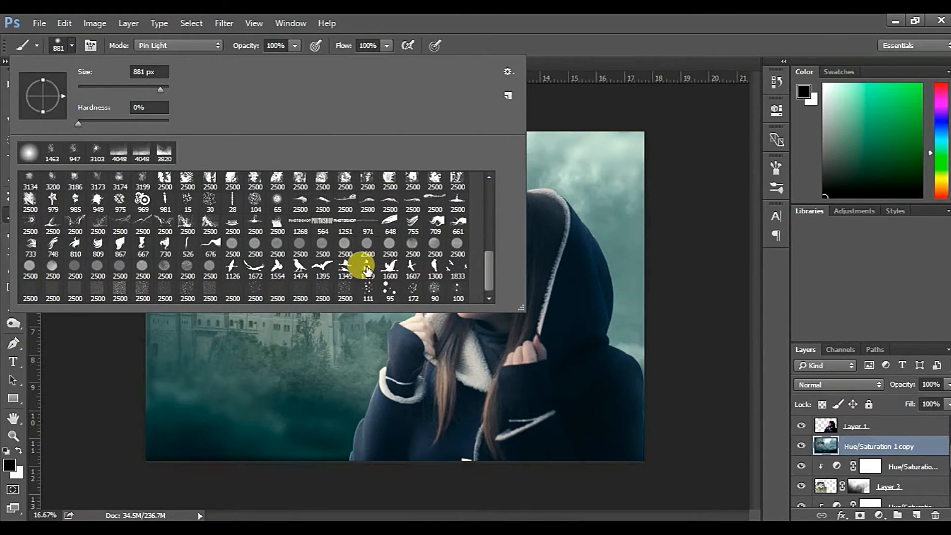
pyautogui.click(477, 20)
pyautogui.moveTo(377, 210)
pyautogui.mouseDown()
pyautogui.moveTo(318, 215)
pyautogui.moveTo(357, 176)
pyautogui.mouseUp()
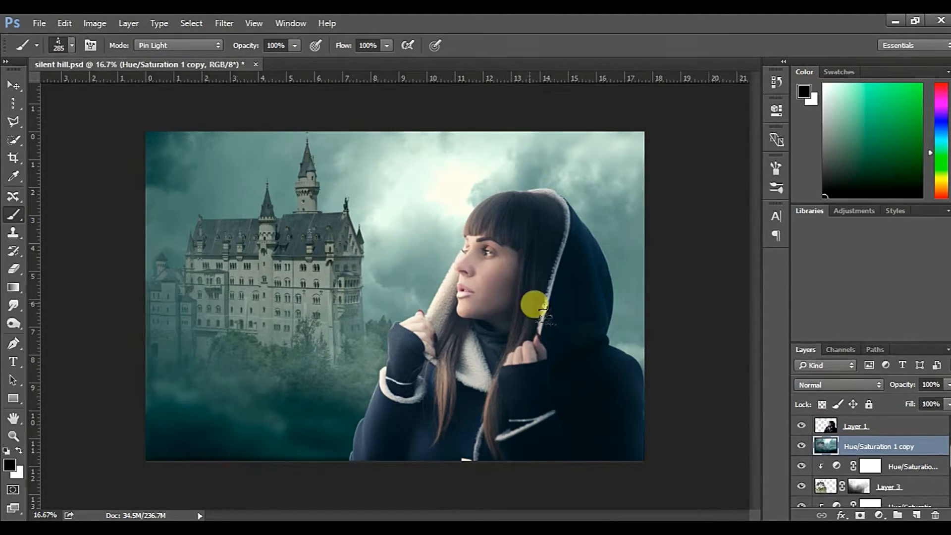
# Stamp a small flock of black birds beside the castle's tall tower on a new layer above the background, with layer opacity 64%
pyautogui.scroll(-2, 881, 468)
pyautogui.scroll(2, 877, 466)
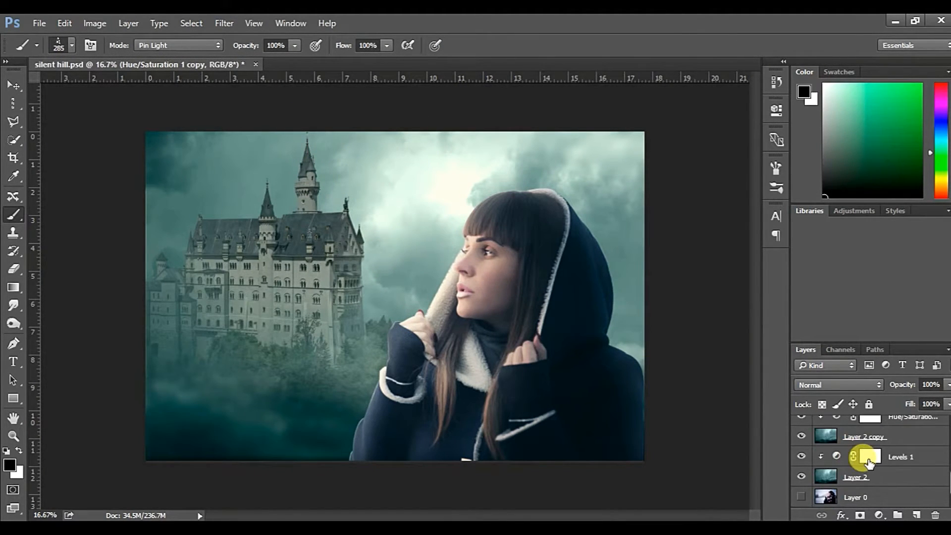
pyautogui.scroll(1, 877, 458)
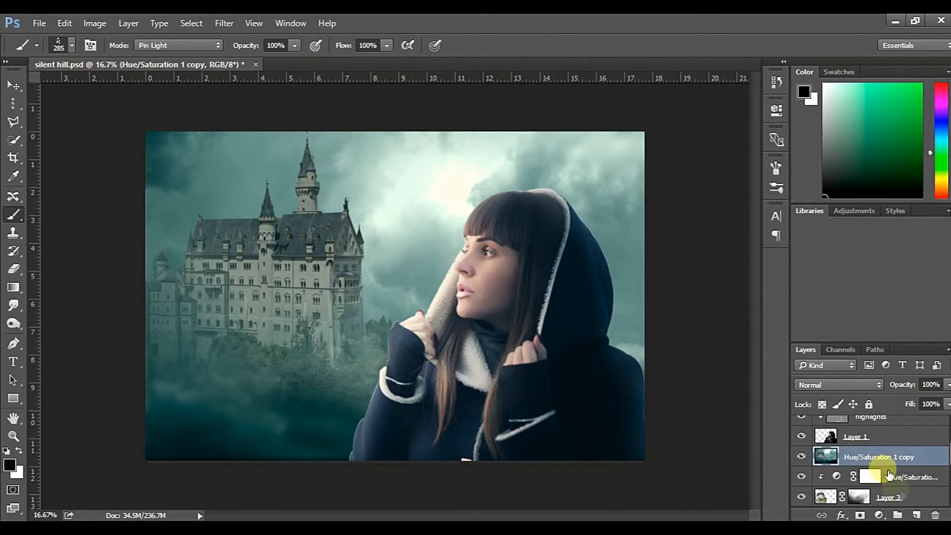
pyautogui.click(910, 510)
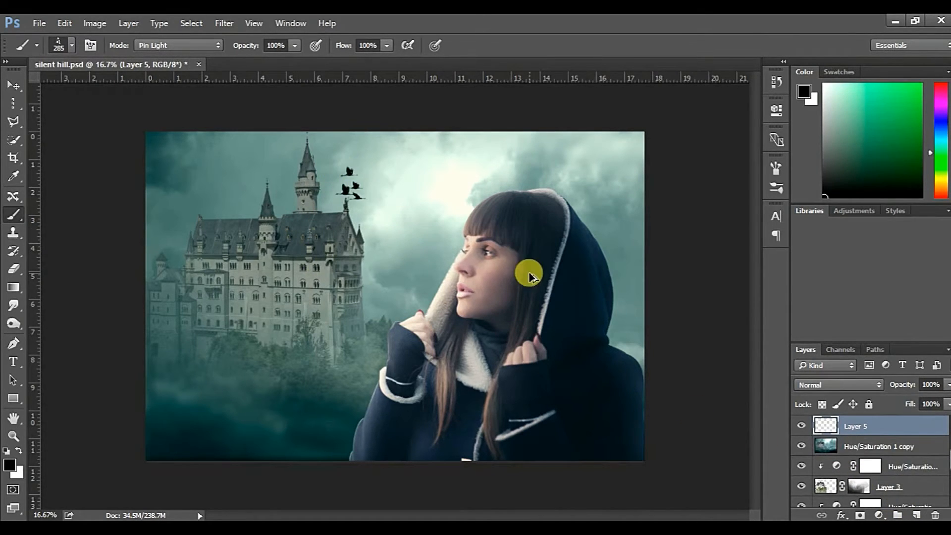
pyautogui.click(343, 172)
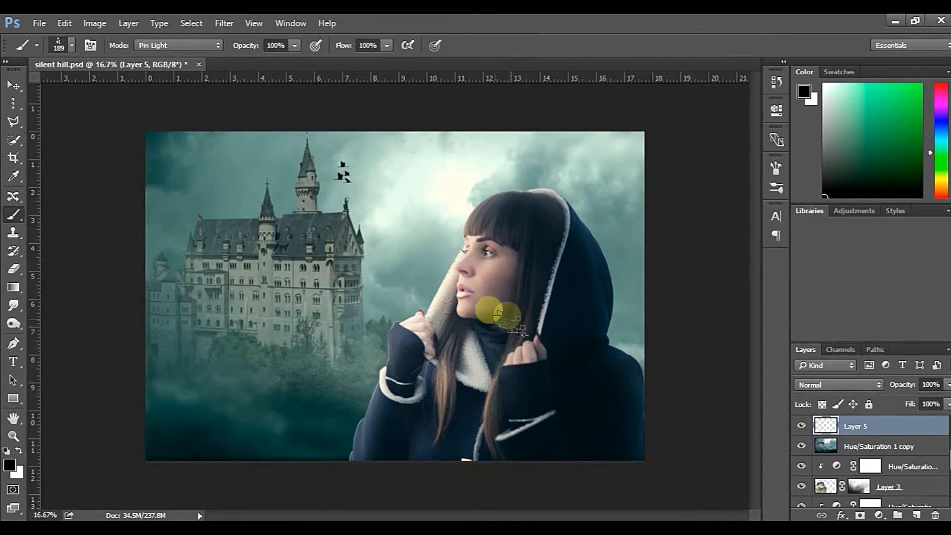
pyautogui.click(822, 385)
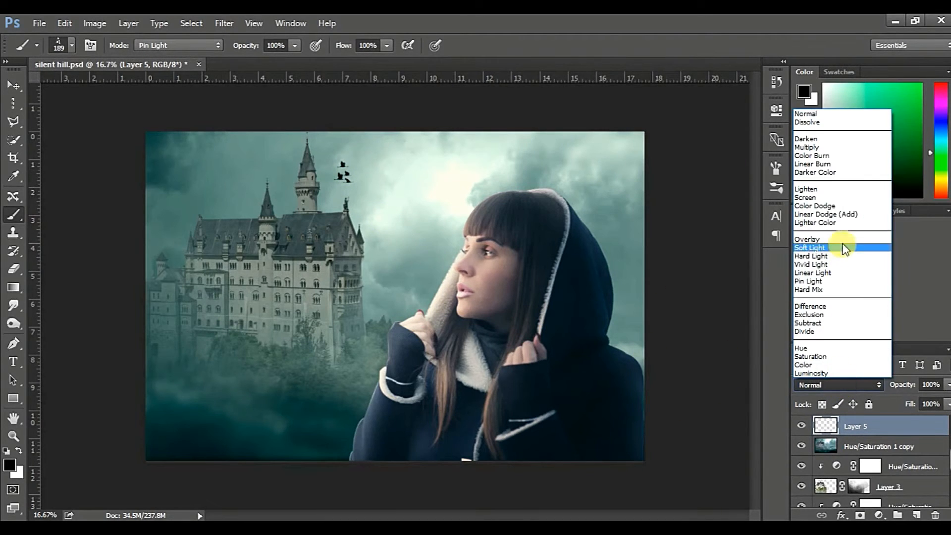
pyautogui.click(905, 387)
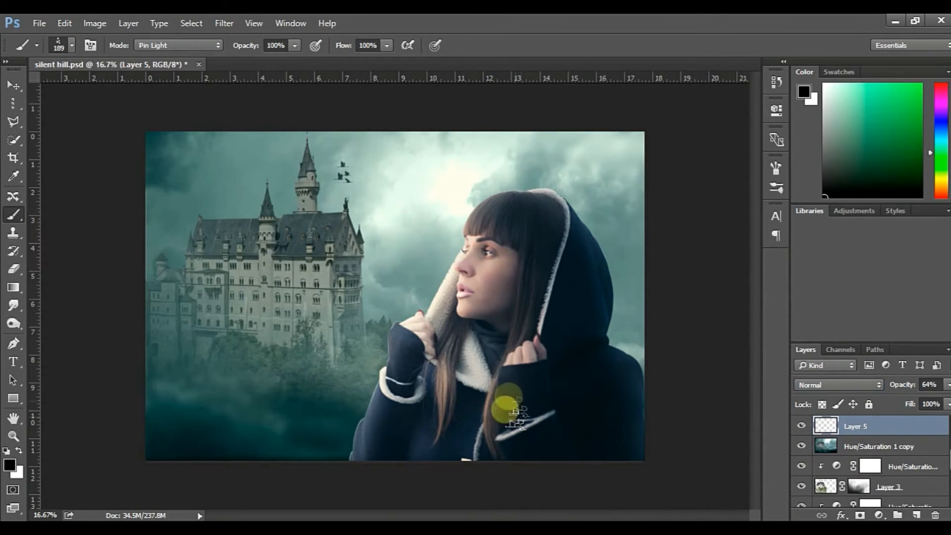
# Stamp all visible layers into a new layer above Gradient Map 1 and open it in the Camera Raw filter
pyautogui.scroll(-5, 916, 456)
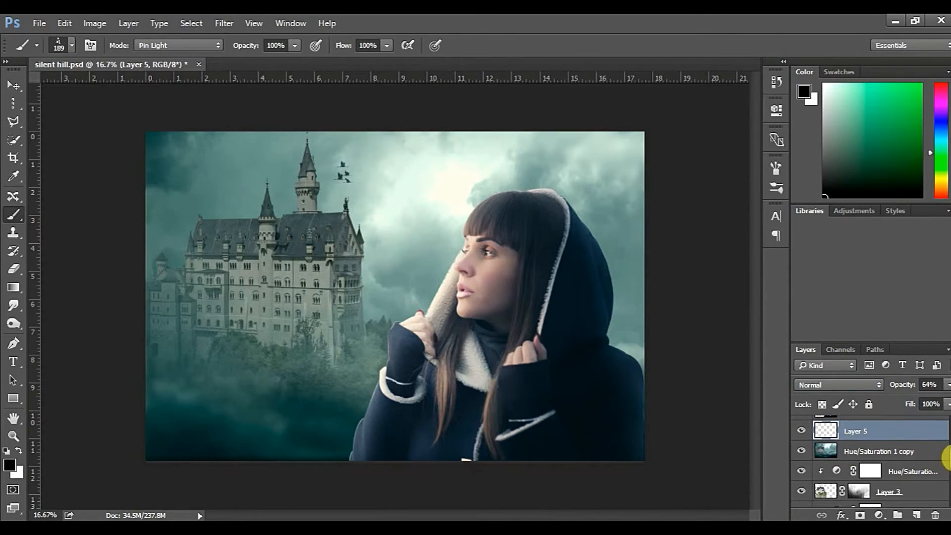
pyautogui.click(864, 426)
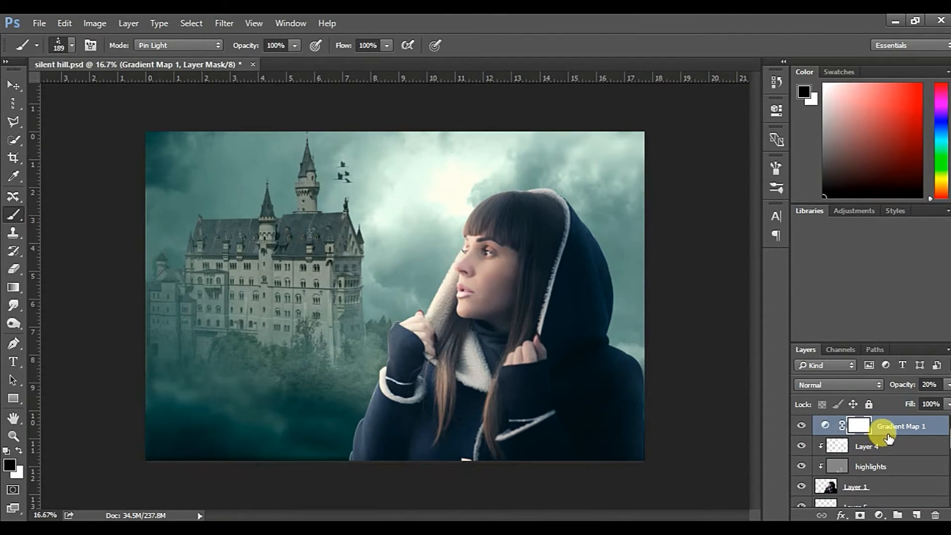
pyautogui.hotkey('ctrl', 'shift', 'alt', 'e')
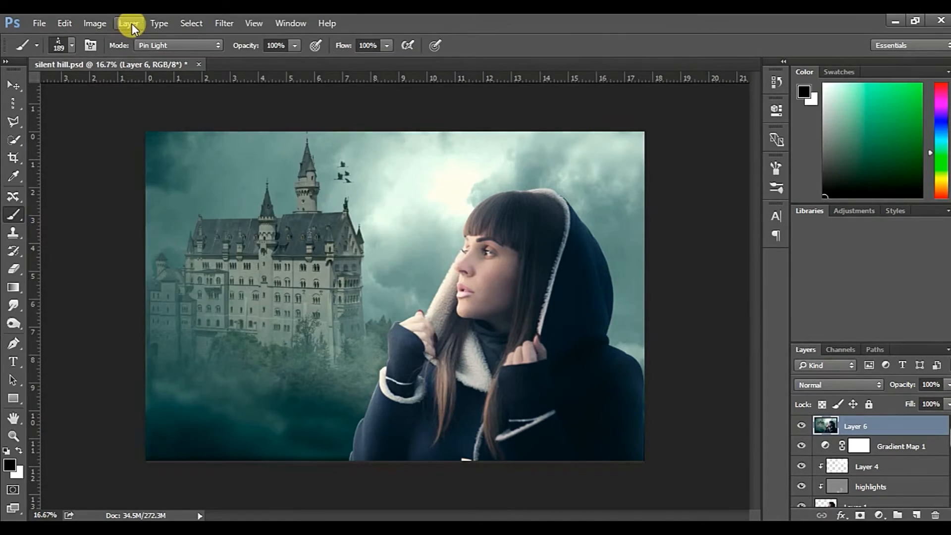
pyautogui.click(224, 24)
pyautogui.click(278, 119)
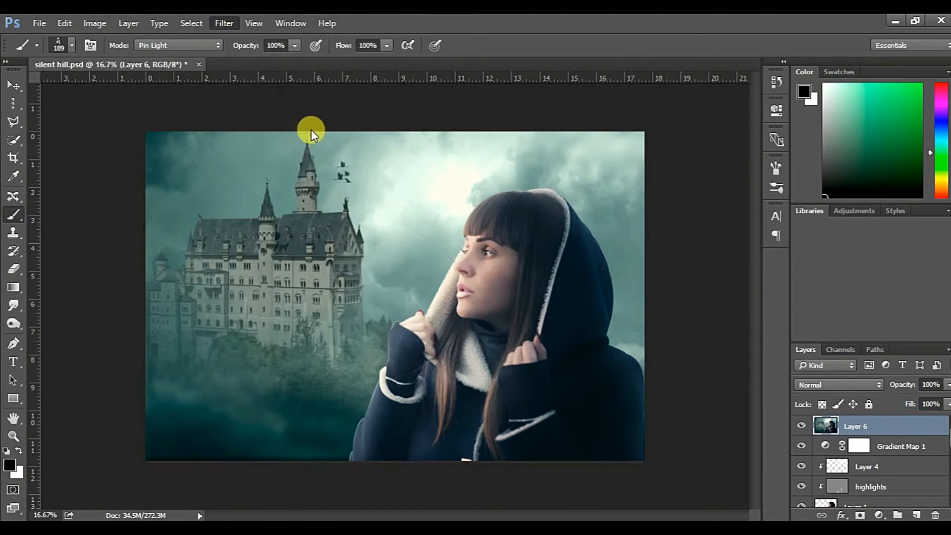
pyautogui.click(469, 227)
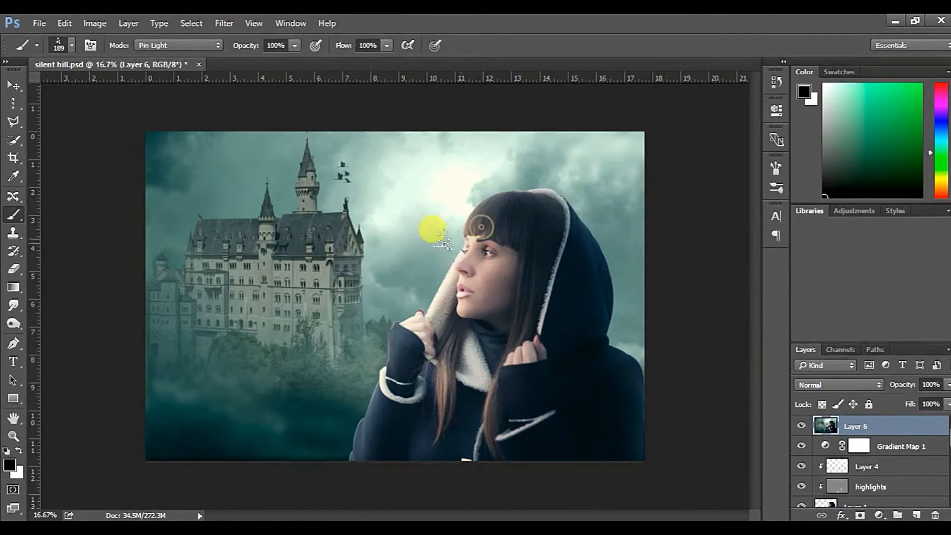
pyautogui.click(218, 23)
pyautogui.click(267, 103)
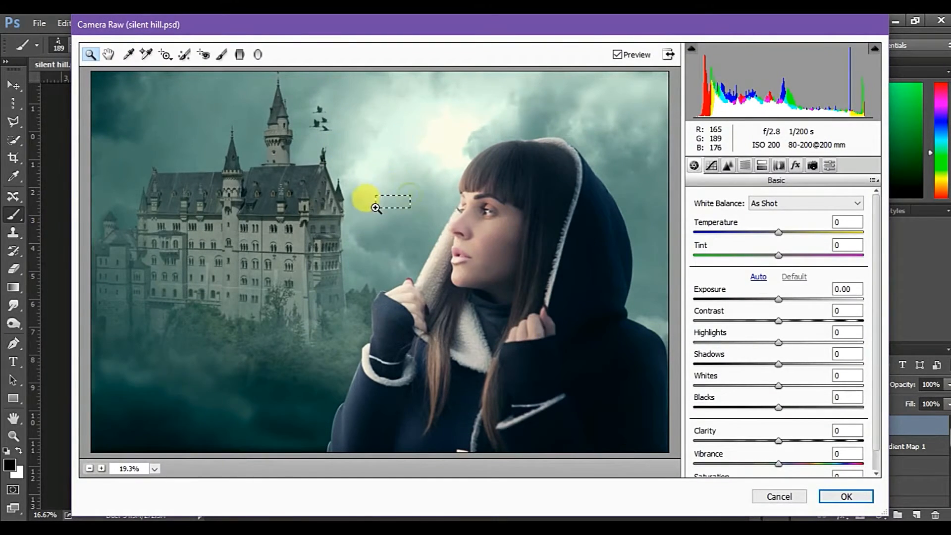
# Set the Split Toning highlights to hue 189 and saturation 29
pyautogui.moveTo(378, 208); pyautogui.dragTo(377, 208)
pyautogui.click(92, 467)
pyautogui.click(93, 468)
pyautogui.click(92, 467)
pyautogui.click(92, 468)
pyautogui.click(93, 468)
pyautogui.click(92, 468)
pyautogui.click(93, 468)
pyautogui.click(728, 165)
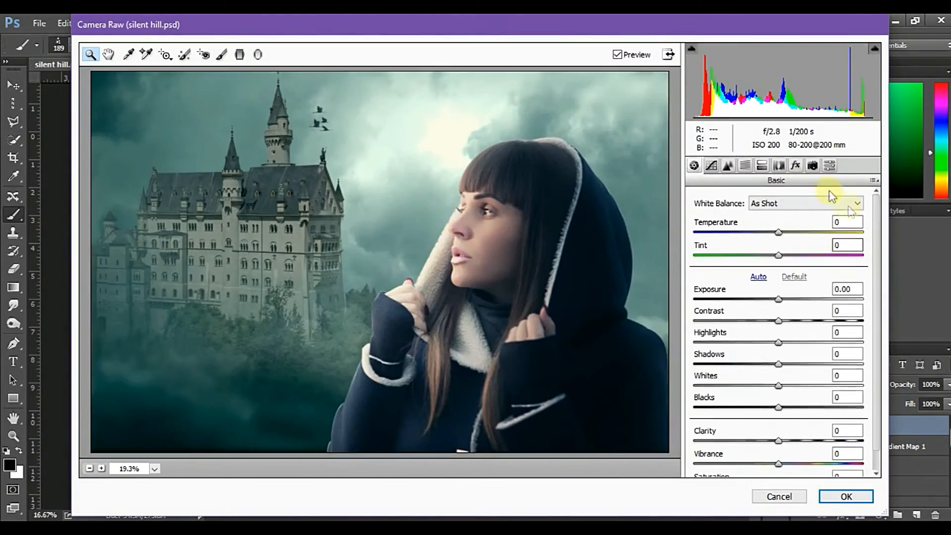
pyautogui.click(761, 166)
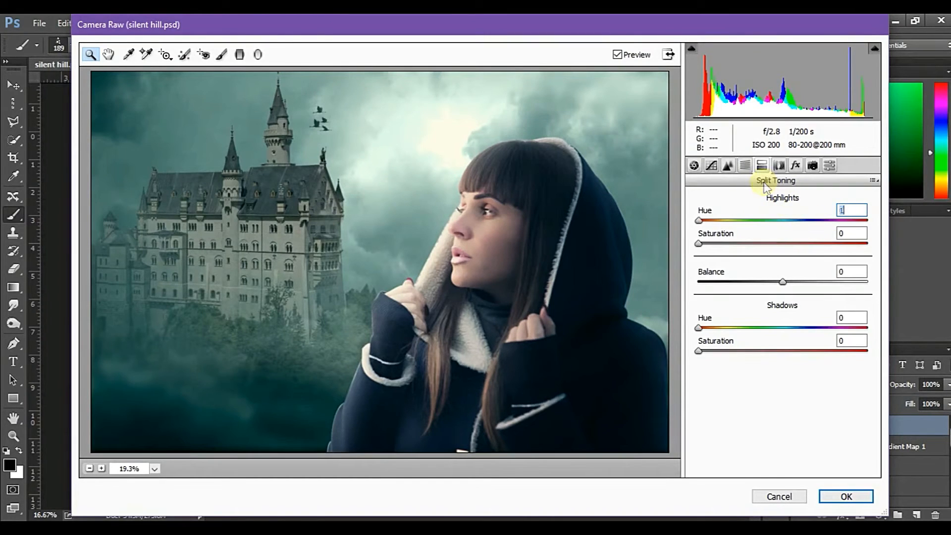
pyautogui.write('9')
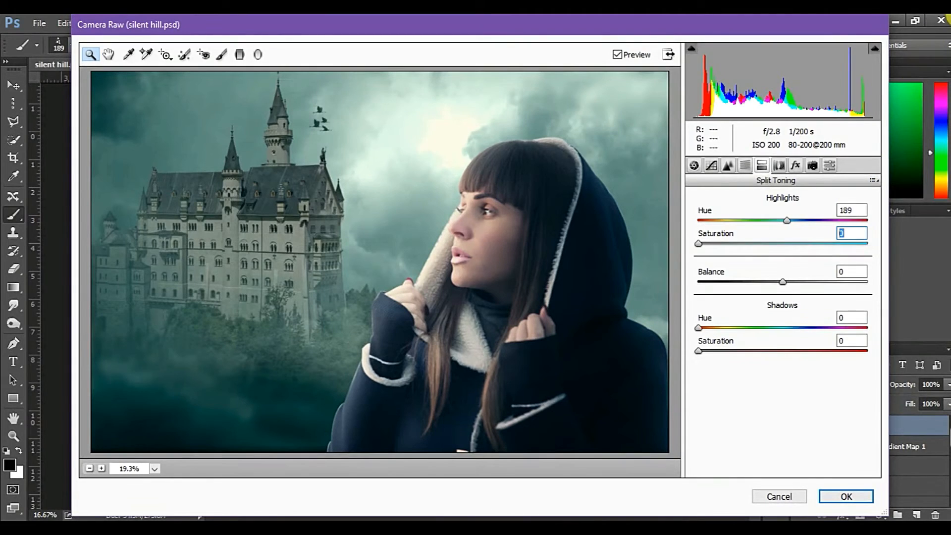
pyautogui.write('29')
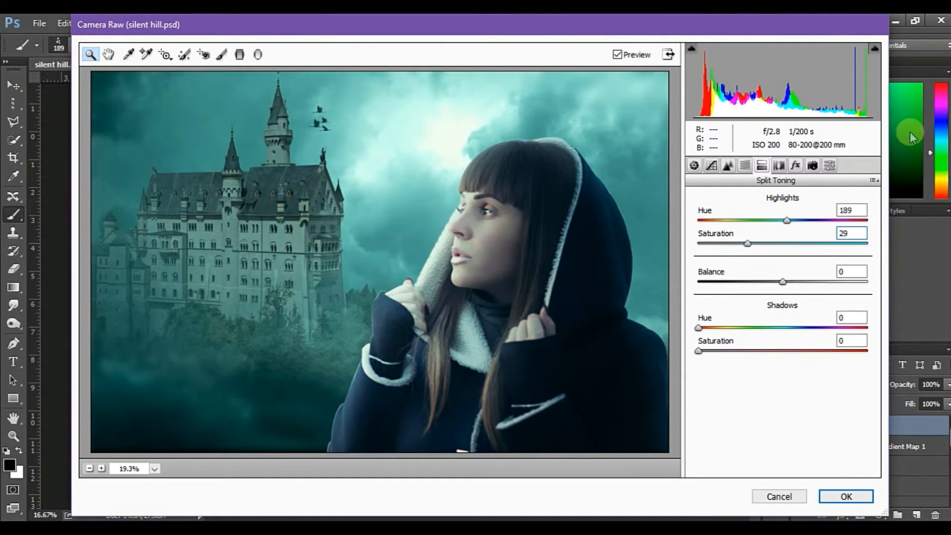
# Set the Split Toning shadows to hue 216 and saturation 14, and apply the Camera Raw grading
pyautogui.click(856, 272)
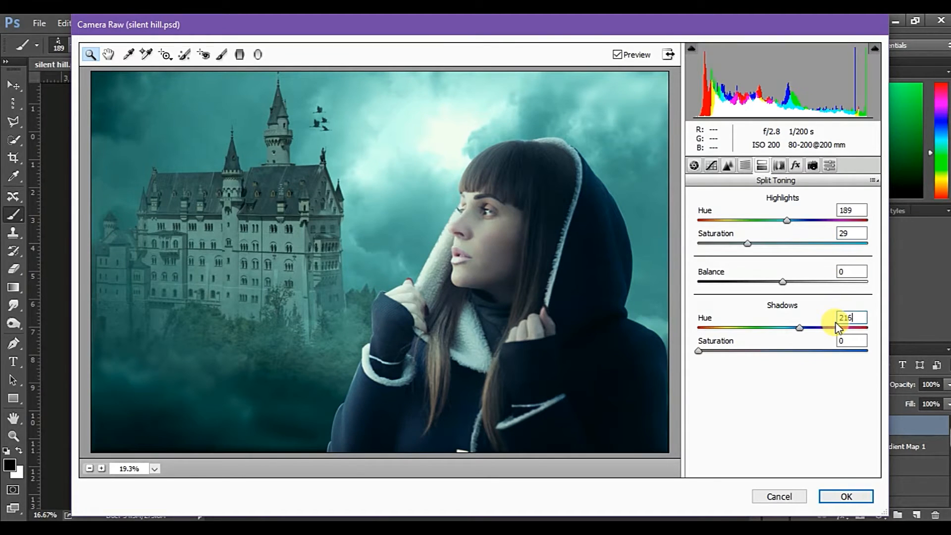
pyautogui.click(851, 341)
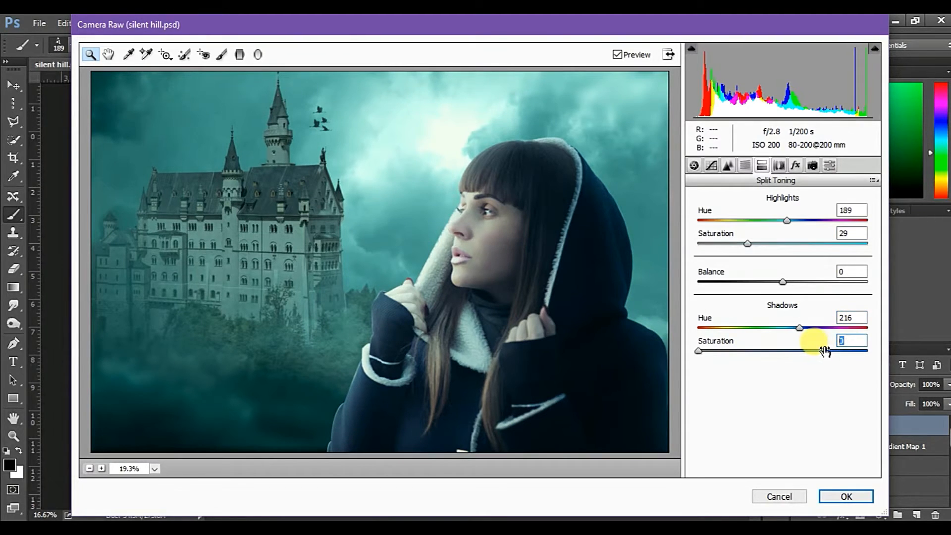
pyautogui.write('14')
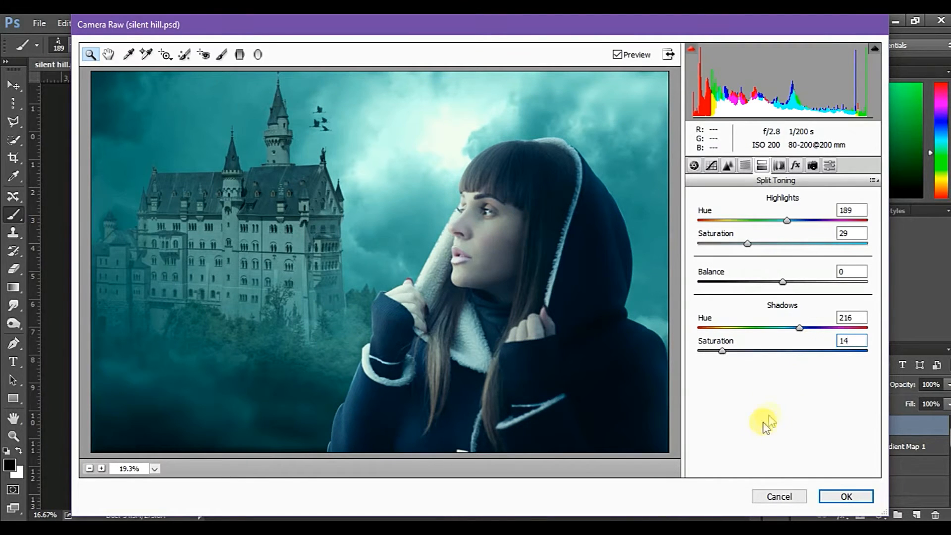
pyautogui.click(849, 495)
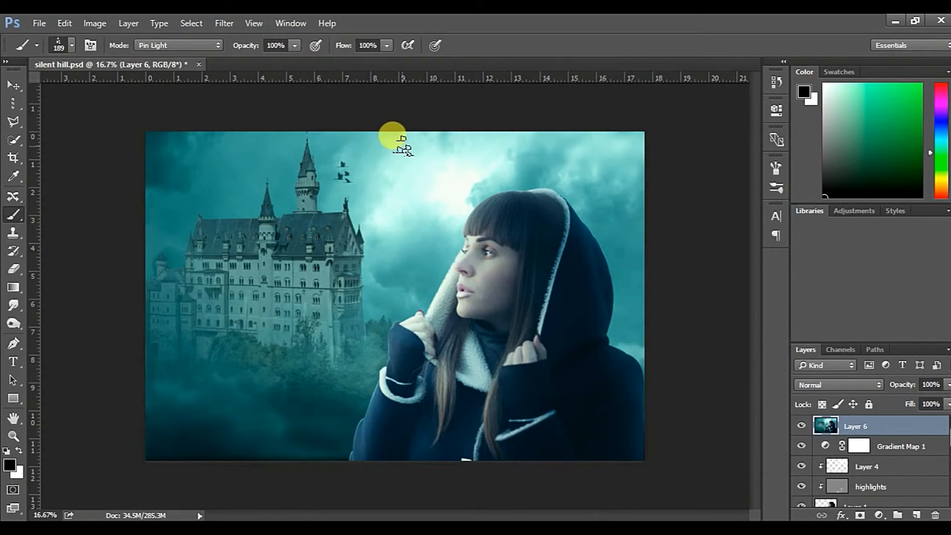
# Add a new layer on top and choose a 2500 px scattered-particle brush
pyautogui.click(916, 515)
pyautogui.click(98, 26)
pyautogui.moveTo(62, 24)
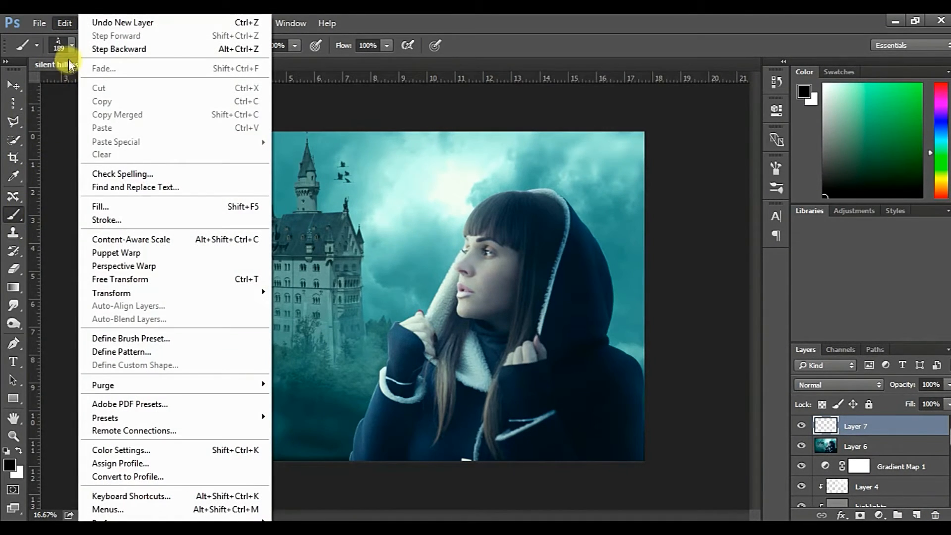
pyautogui.click(70, 49)
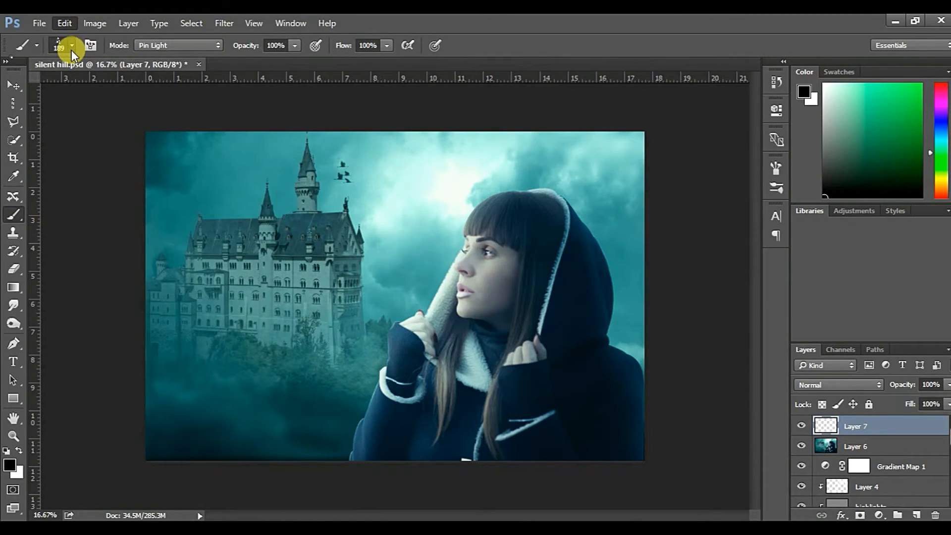
pyautogui.click(72, 49)
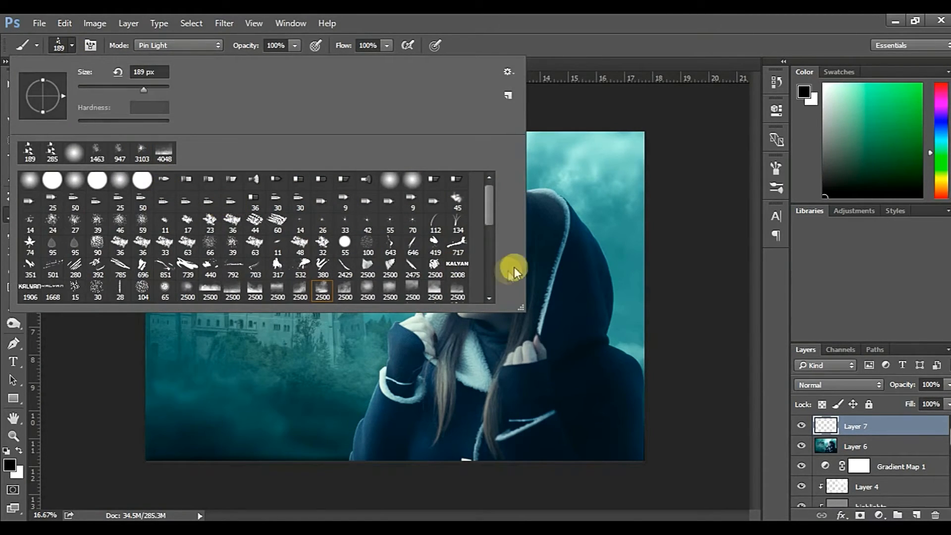
pyautogui.moveTo(489, 206); pyautogui.dragTo(486, 228)
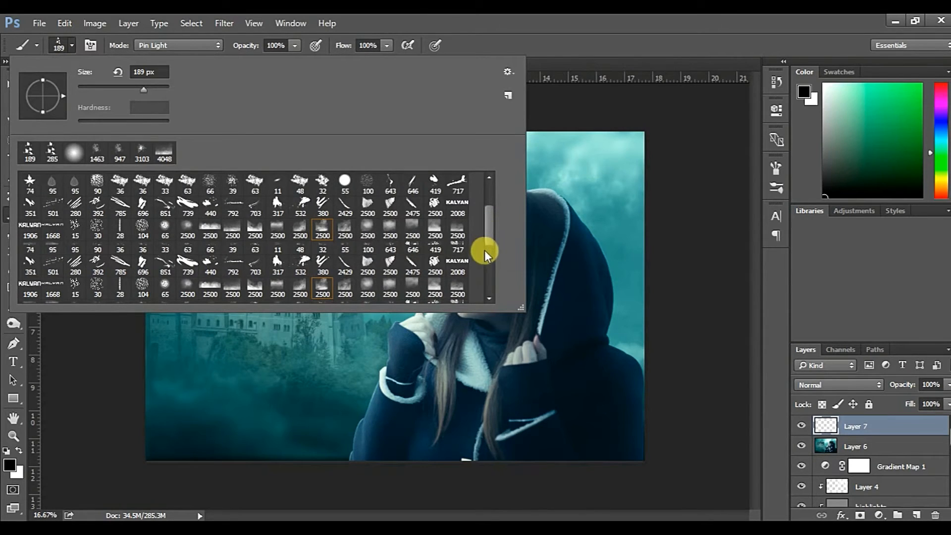
pyautogui.click(488, 275)
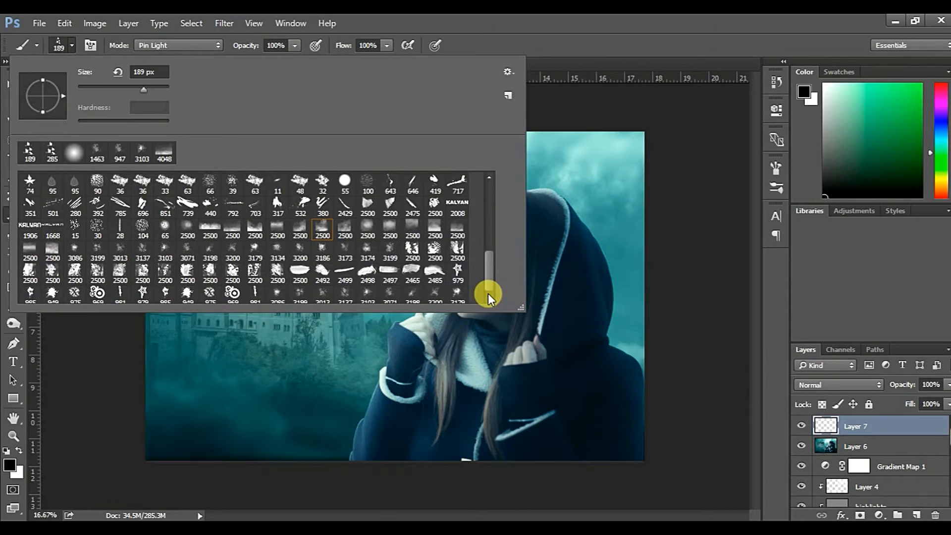
pyautogui.moveTo(488, 274)
pyautogui.mouseDown()
pyautogui.moveTo(486, 154)
pyautogui.moveTo(412, 158)
pyautogui.mouseUp()
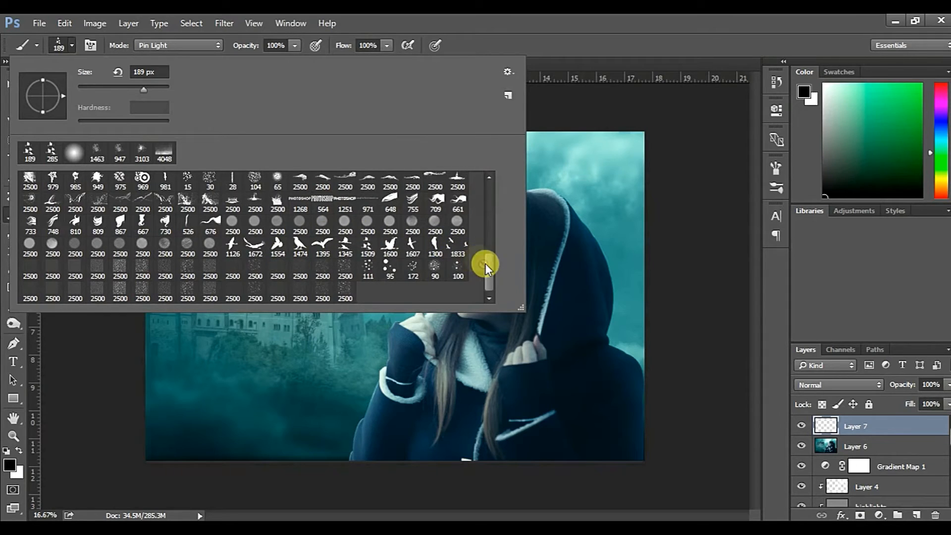
pyautogui.moveTo(488, 271)
pyautogui.mouseDown()
pyautogui.moveTo(489, 261)
pyautogui.moveTo(483, 271)
pyautogui.mouseUp()
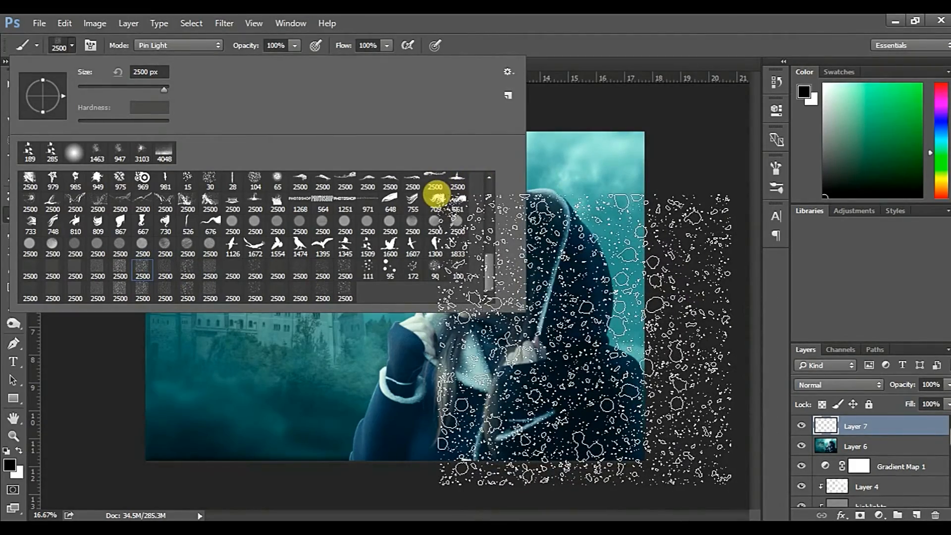
pyautogui.click(120, 272)
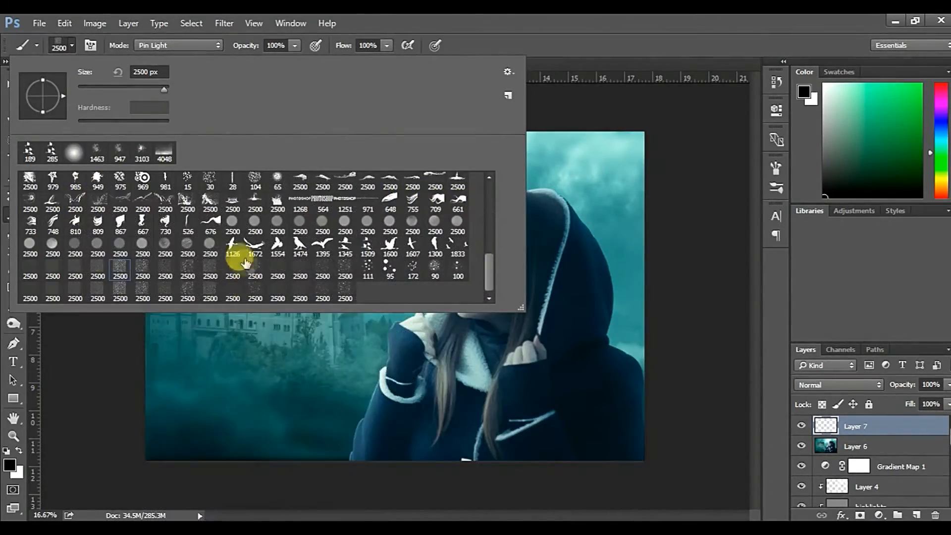
pyautogui.click(187, 270)
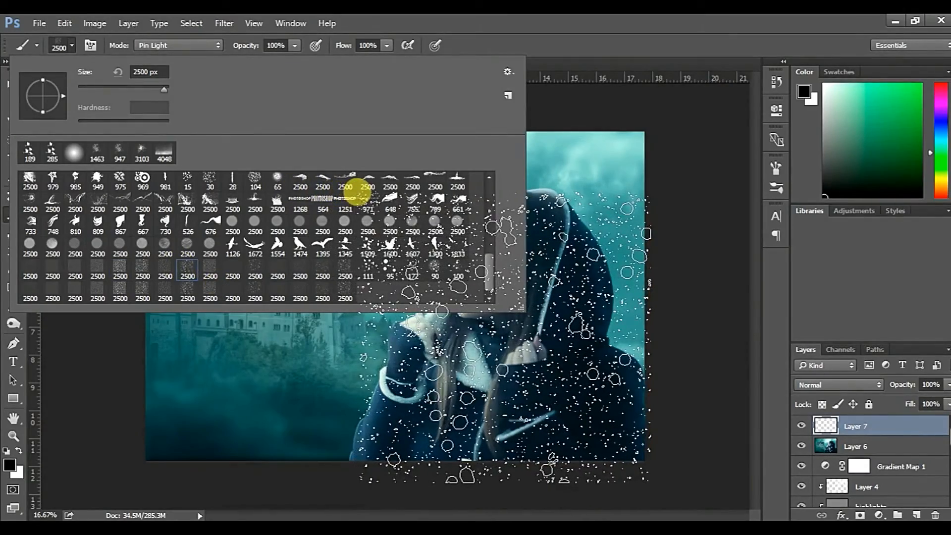
# Try painting particles over the woman on the new layer, and switch the foreground color to white
pyautogui.click(538, 380)
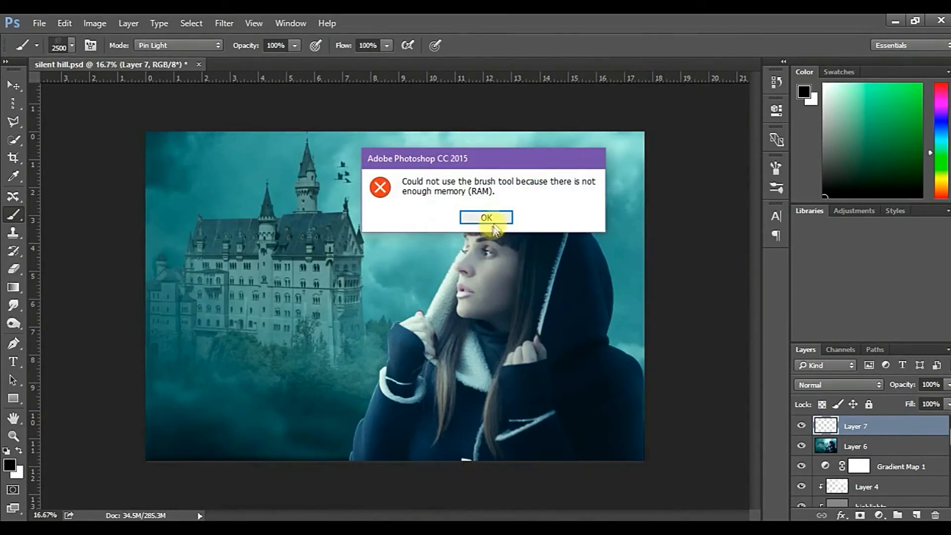
pyautogui.click(500, 218)
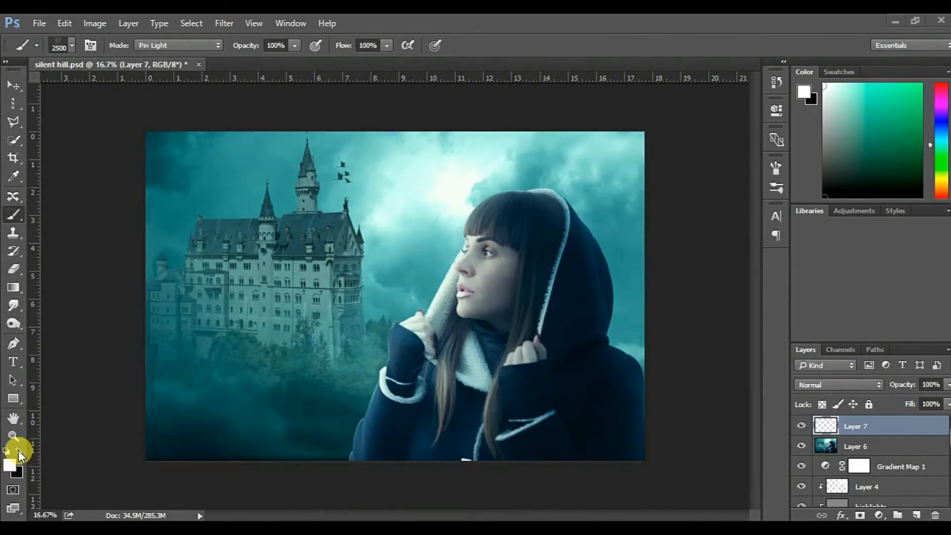
pyautogui.moveTo(372, 300); pyautogui.dragTo(512, 307)
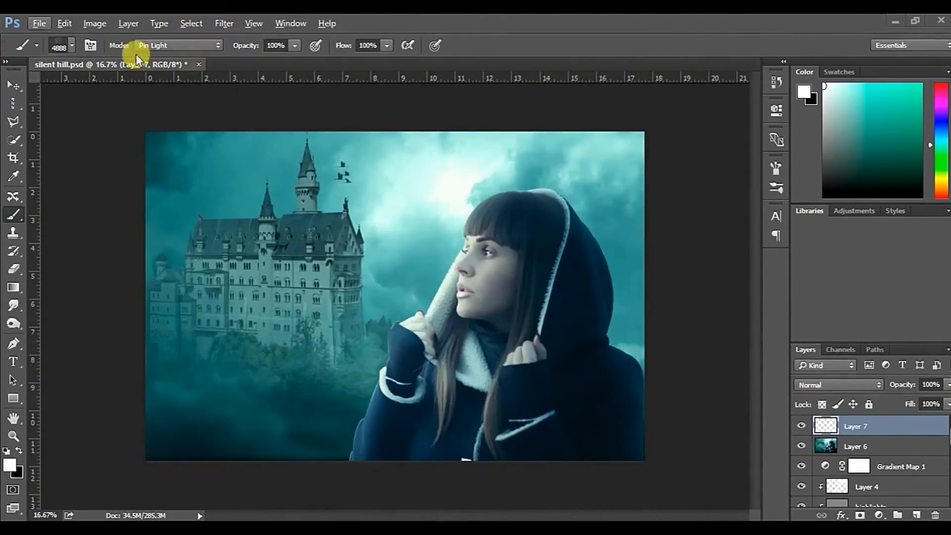
# Choose a 2500 px scattered-particle brush near the end of the brush presets
pyautogui.click(73, 48)
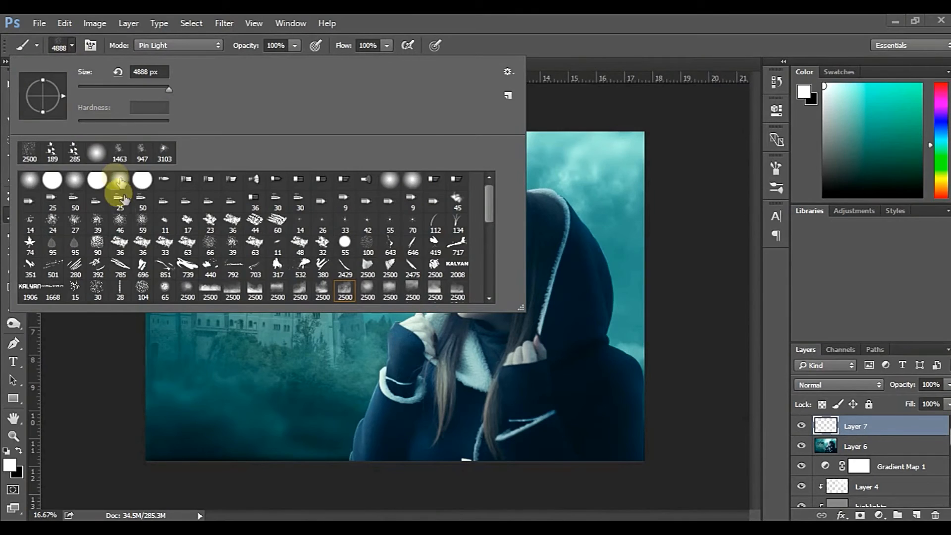
pyautogui.scroll(-1, 277, 272)
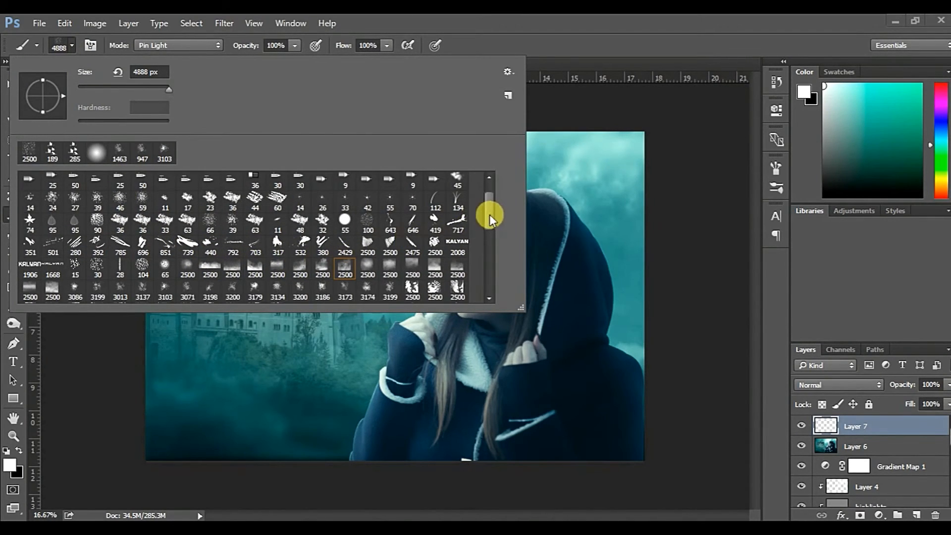
pyautogui.moveTo(490, 216); pyautogui.dragTo(490, 263)
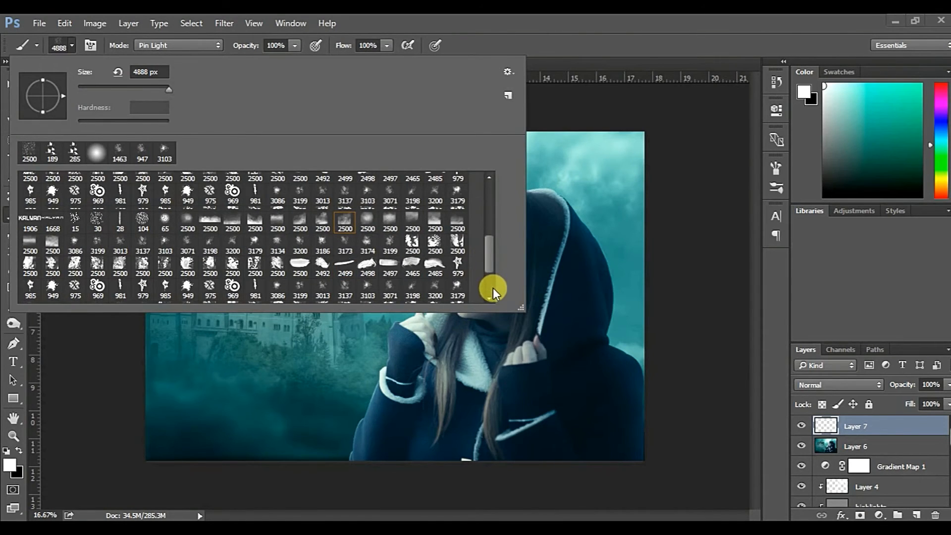
pyautogui.moveTo(487, 267); pyautogui.dragTo(477, 272)
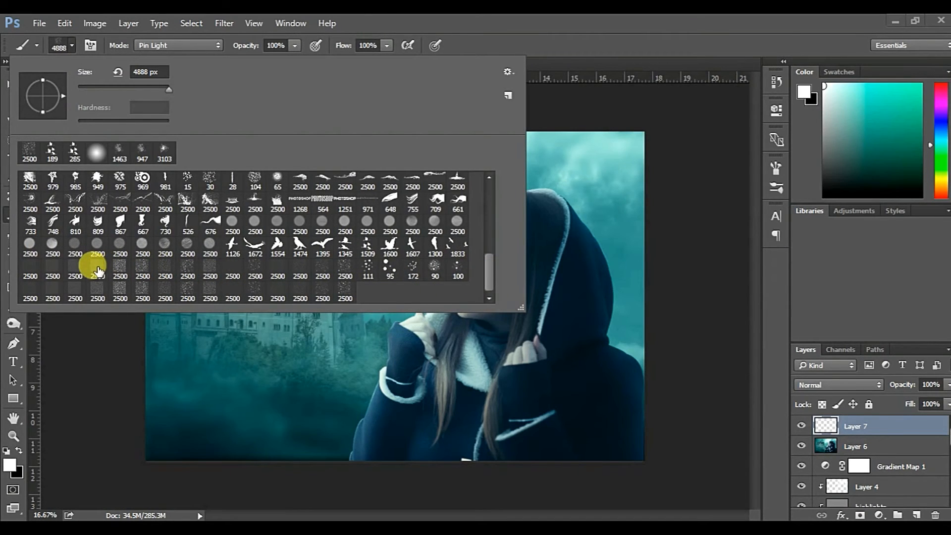
pyautogui.click(98, 271)
pyautogui.click(452, 21)
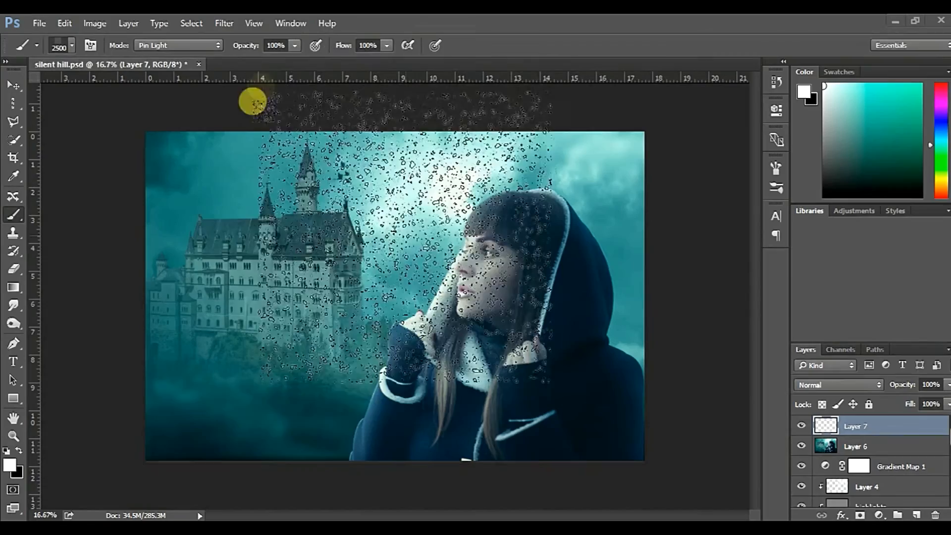
# Enlarge the particle brush to 5000 px, stamp white particles over the whole image on Layer 7, and shrink the brush to 1520 px
pyautogui.moveTo(369, 288); pyautogui.dragTo(498, 307)
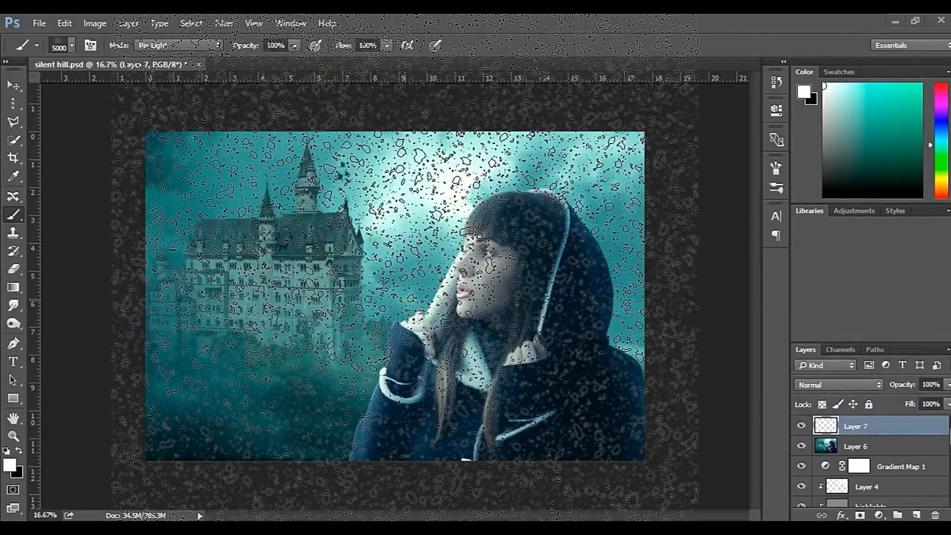
pyautogui.click(405, 296)
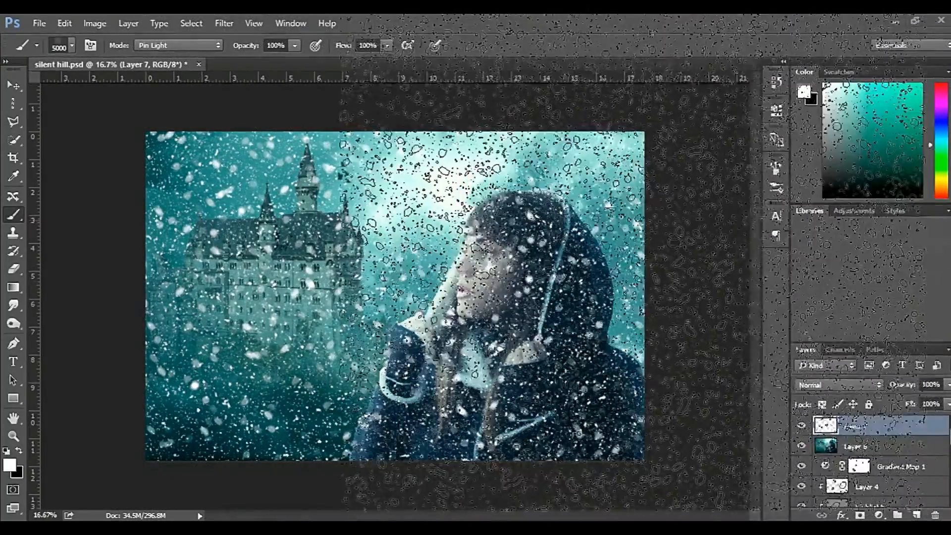
pyautogui.moveTo(631, 220); pyautogui.dragTo(423, 252)
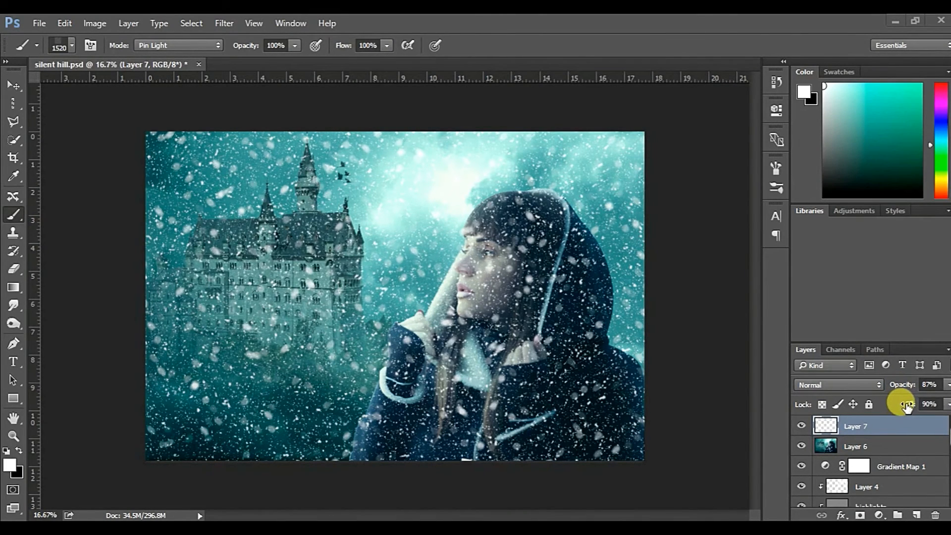
# Soften the particles on Layer 7 by setting the layer opacity to 74% and the fill to 63%
pyautogui.moveTo(904, 389); pyautogui.dragTo(895, 387)
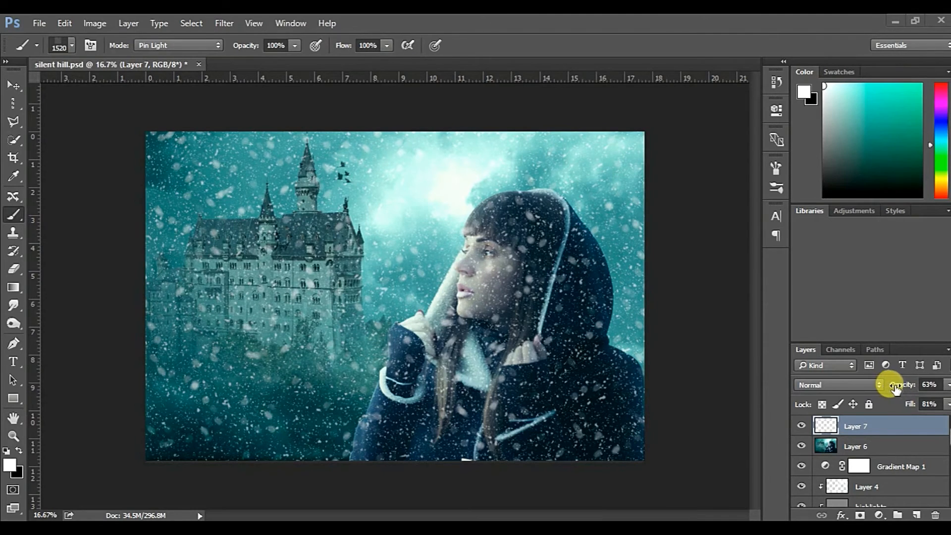
pyautogui.moveTo(906, 389); pyautogui.dragTo(882, 399)
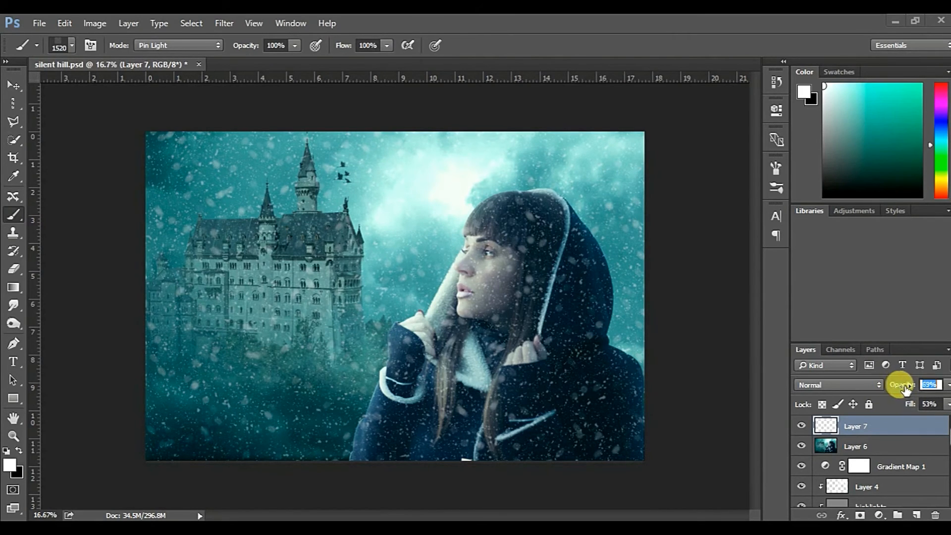
pyautogui.moveTo(897, 407); pyautogui.dragTo(882, 387)
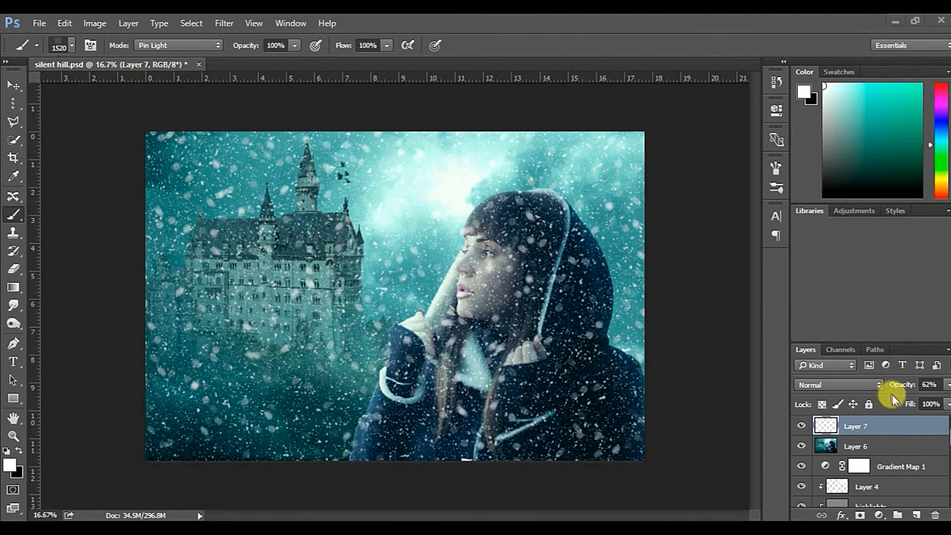
pyautogui.click(907, 405)
pyautogui.moveTo(899, 407); pyautogui.dragTo(893, 407)
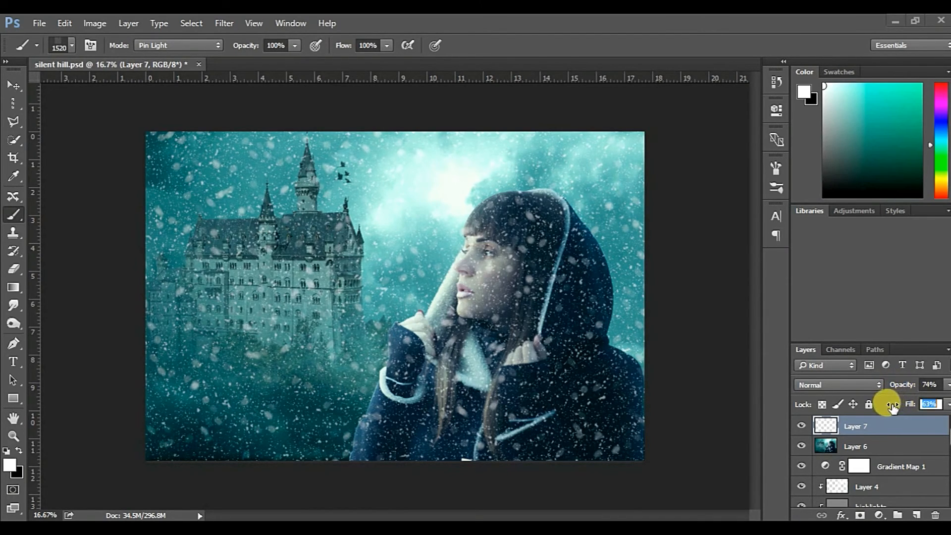